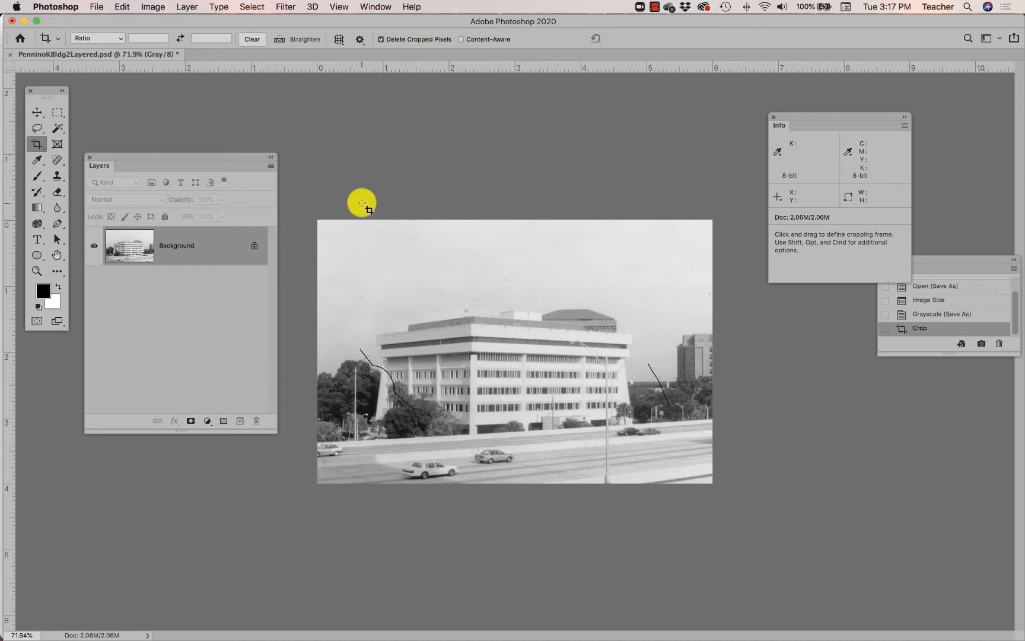
# - Browse to the P1_Photoshop folder on the Desktop to choose a file to open
pyautogui.click(95, 7)
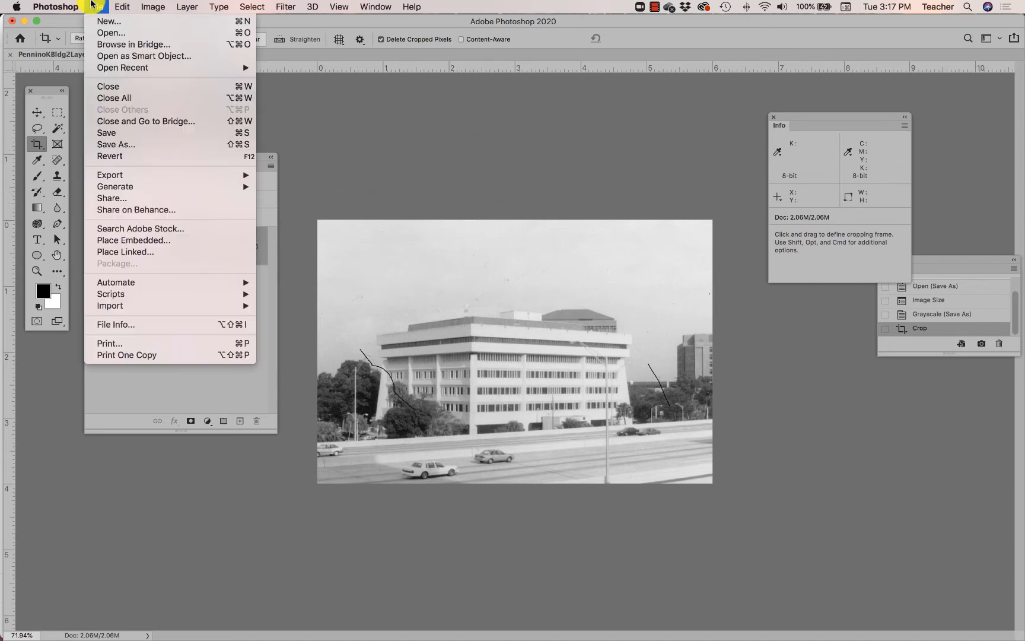
pyautogui.click(104, 34)
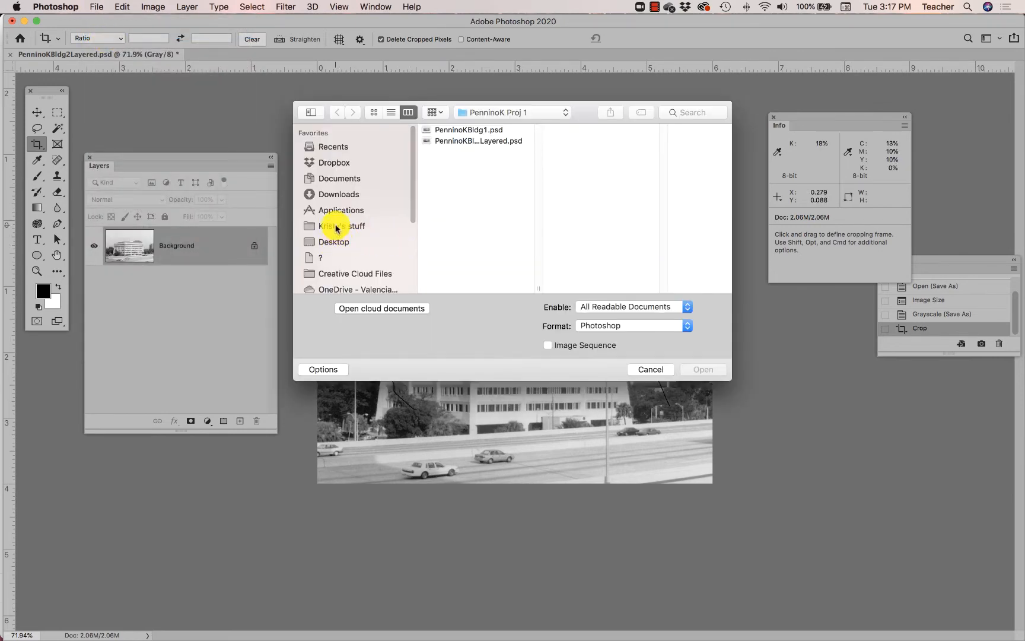
pyautogui.click(332, 241)
pyautogui.click(462, 197)
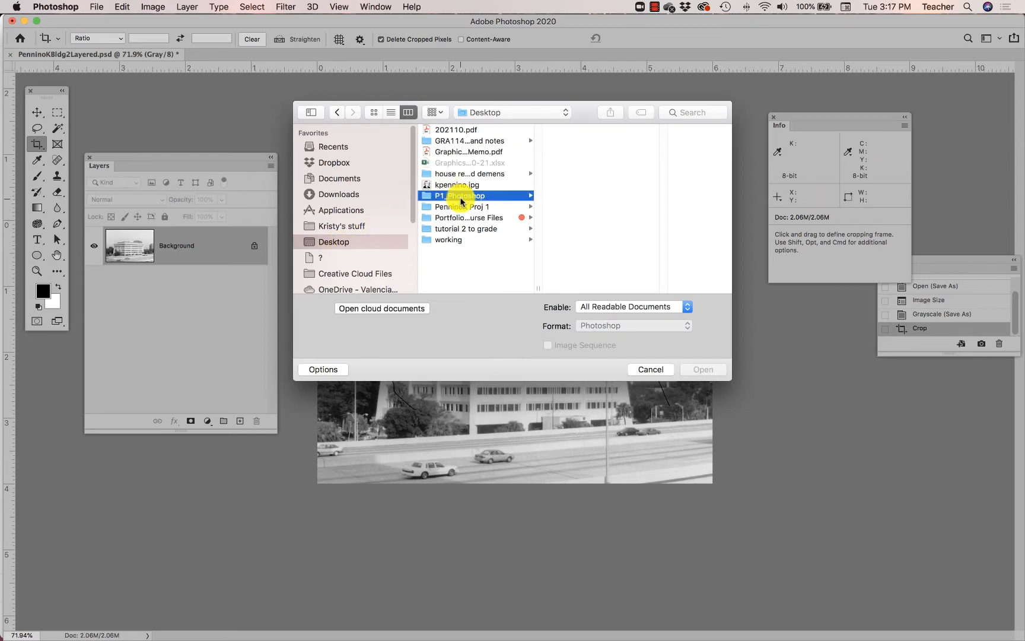
# - Preview NewSky.psd and NewSky2.psd, and open NewSky.psd
pyautogui.click(595, 142)
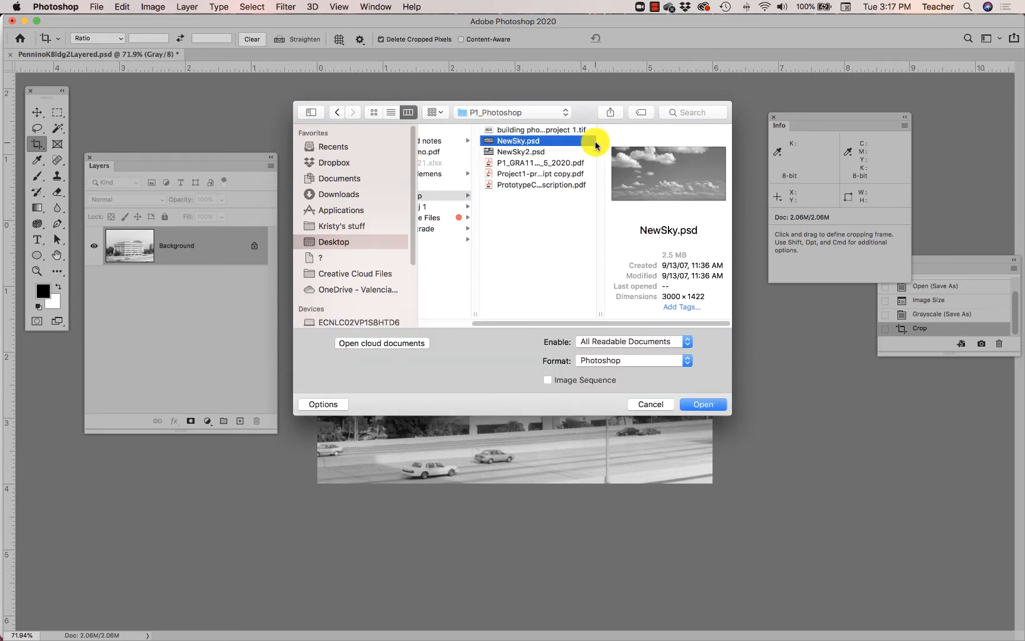
pyautogui.press('space')
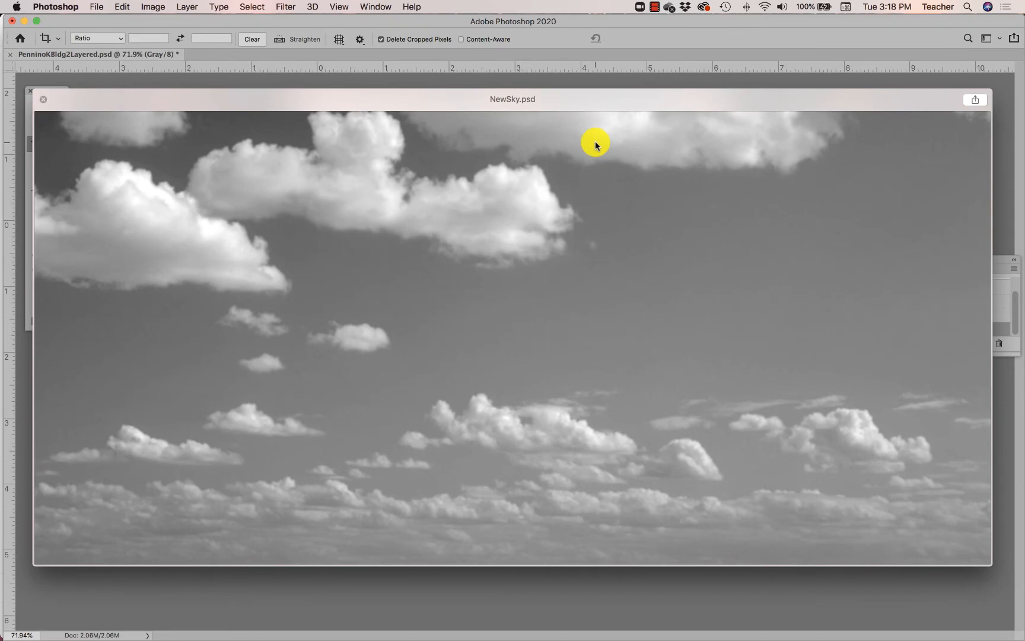
pyautogui.press('space')
pyautogui.click(509, 153)
pyautogui.press('space')
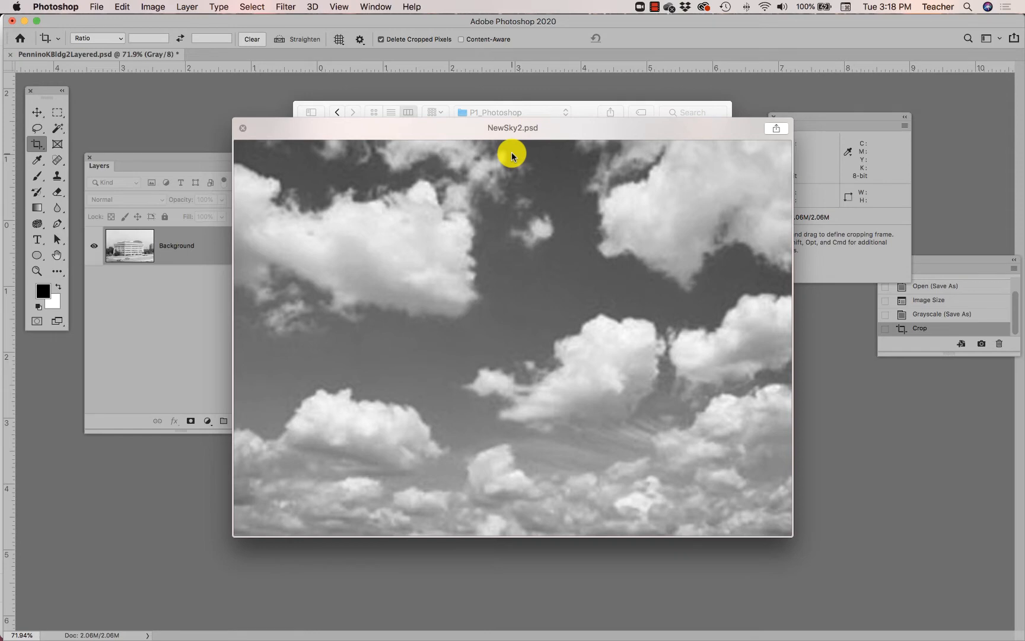
pyautogui.press('space')
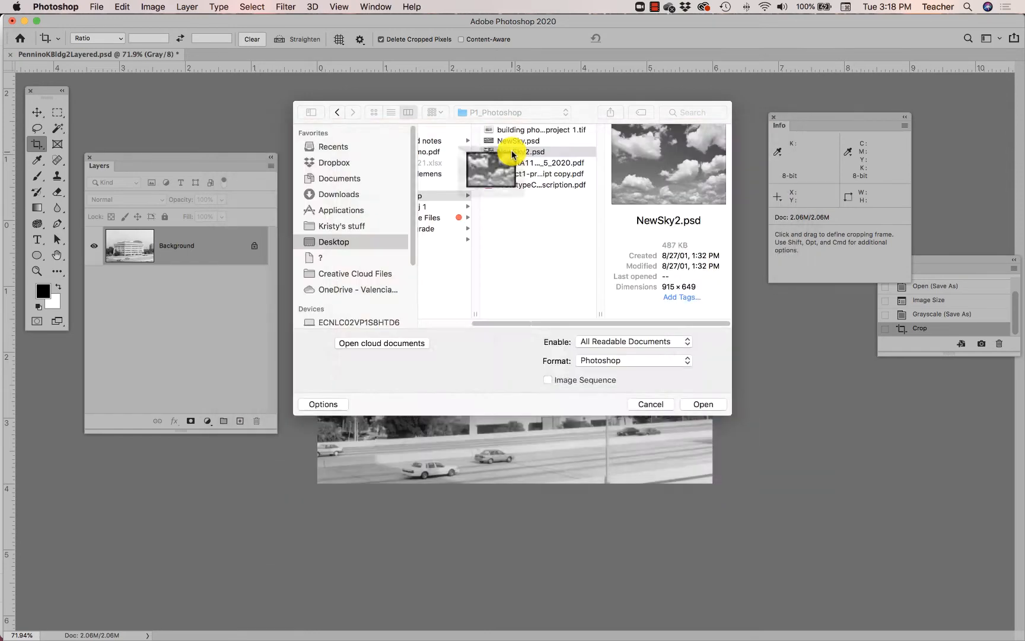
pyautogui.click(505, 140)
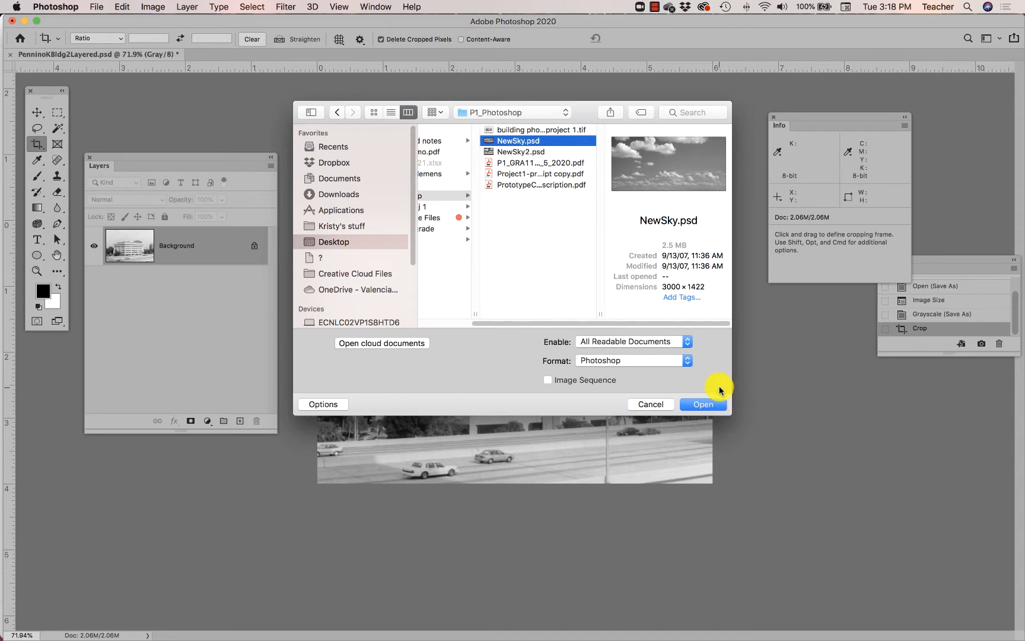
pyautogui.click(706, 404)
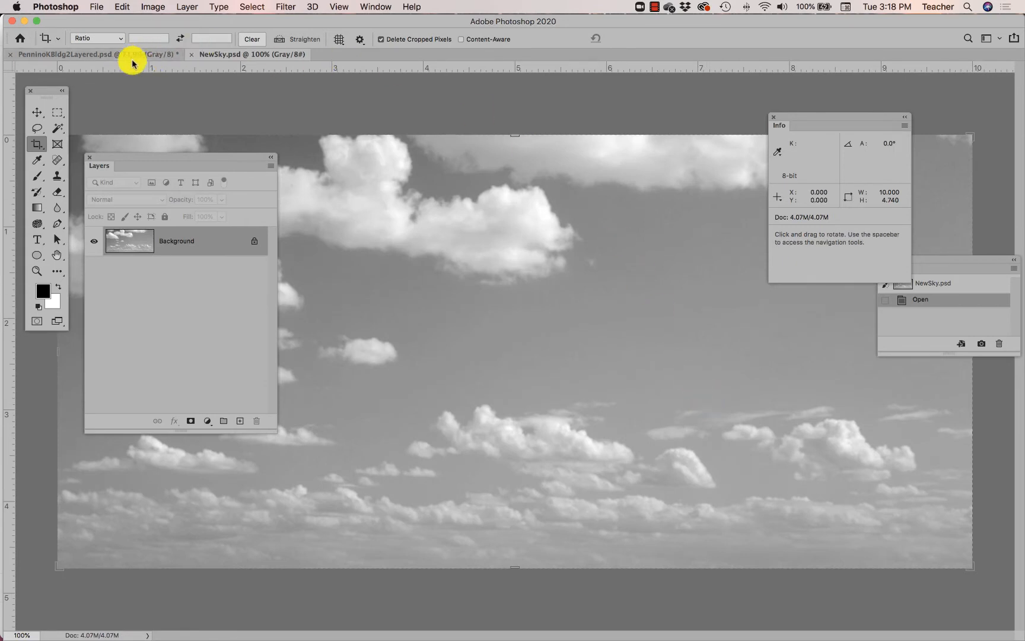
# - Compare the building photo with the NewSky.psd document, ending on the sky image
pyautogui.click(156, 59)
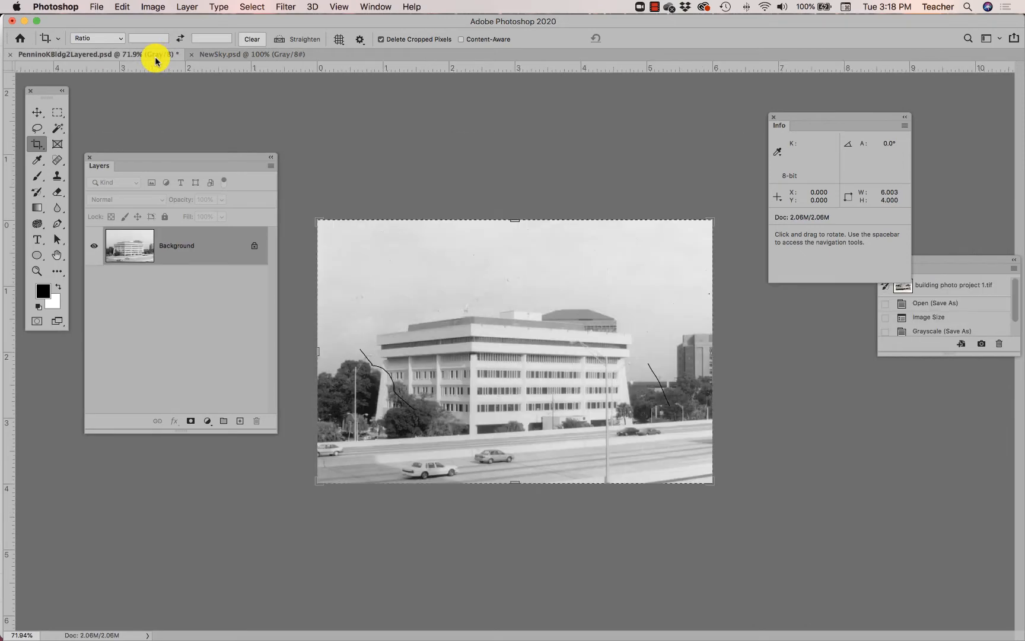
pyautogui.click(227, 55)
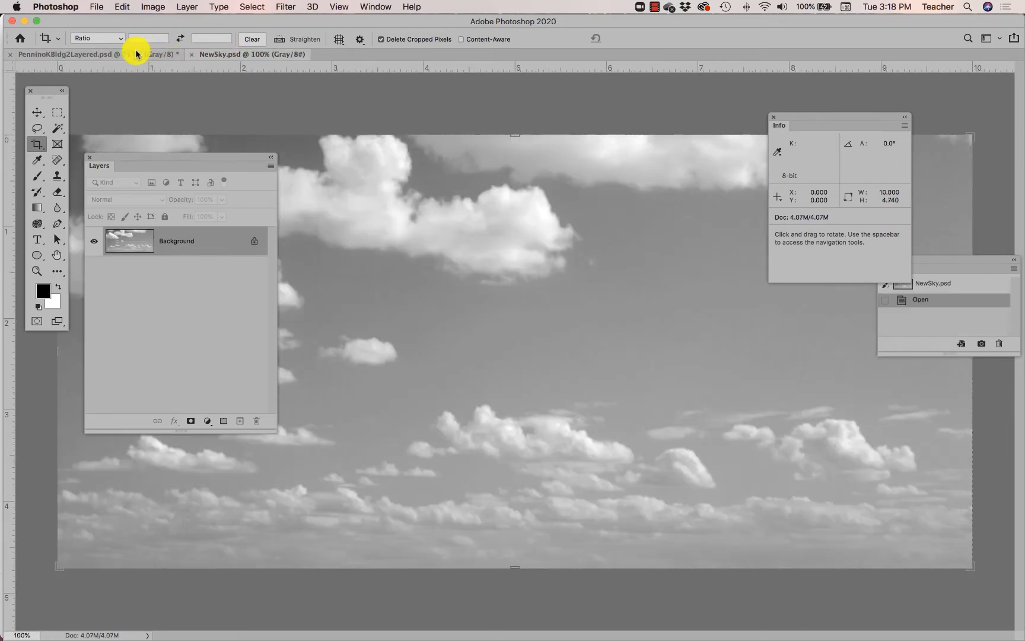
pyautogui.click(135, 54)
pyautogui.click(244, 55)
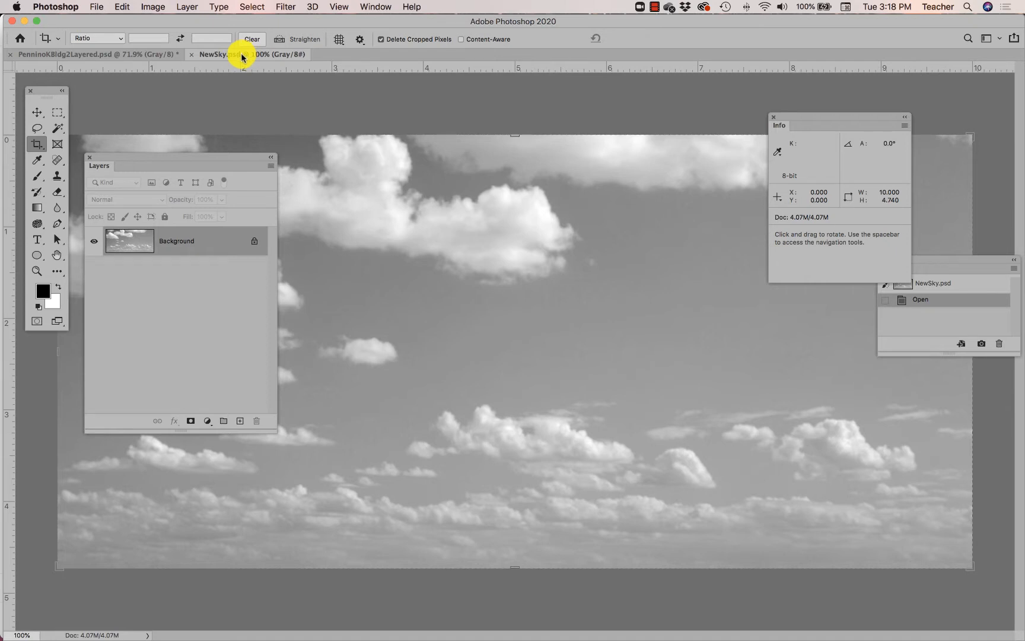
# - Select the entire NewSky.psd canvas and copy it
pyautogui.click(246, 7)
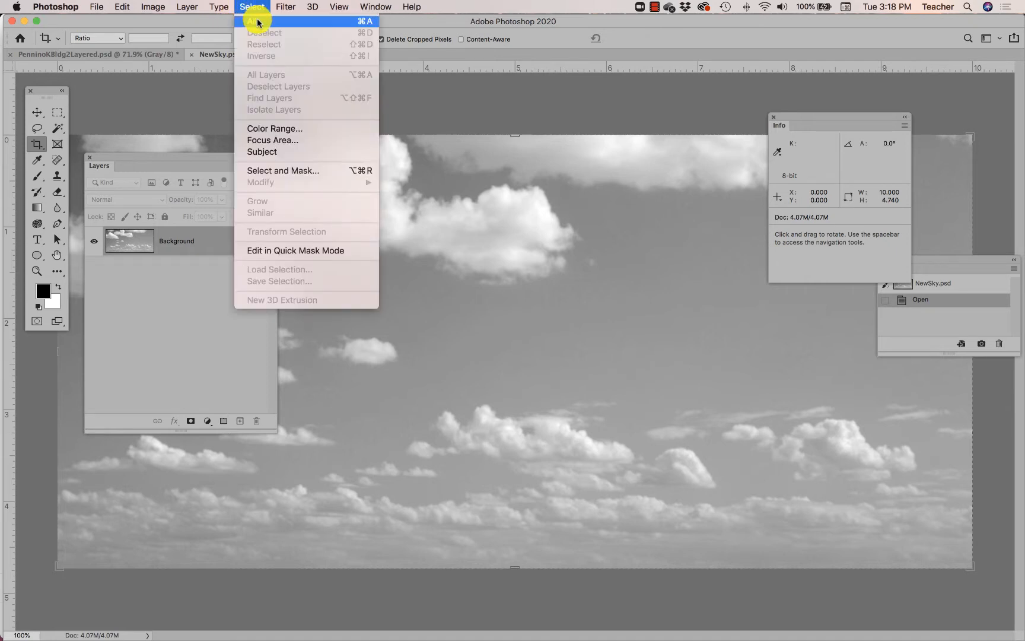
pyautogui.click(257, 22)
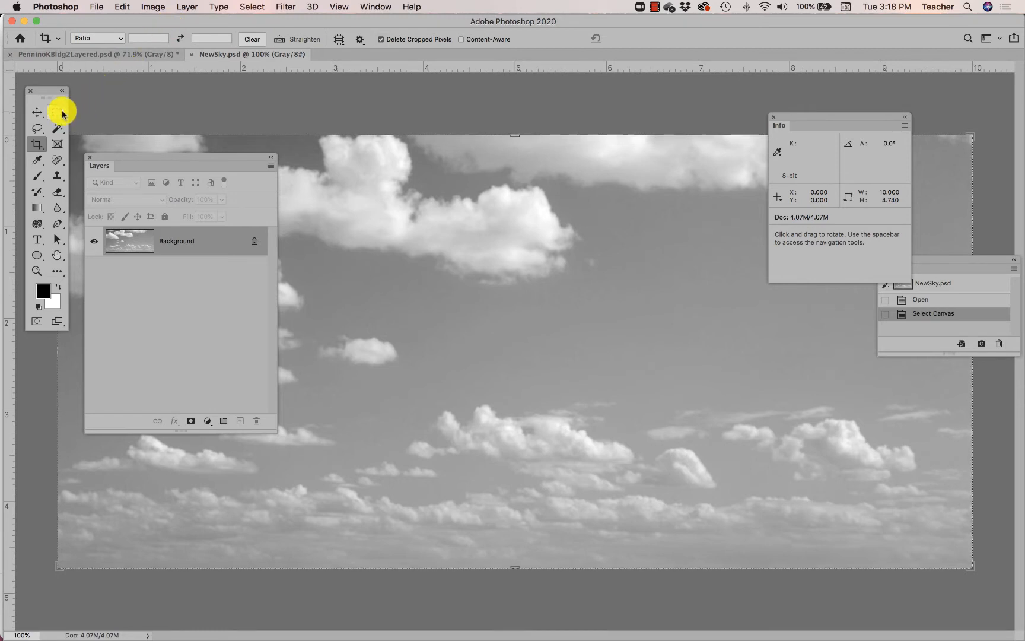
pyautogui.click(37, 129)
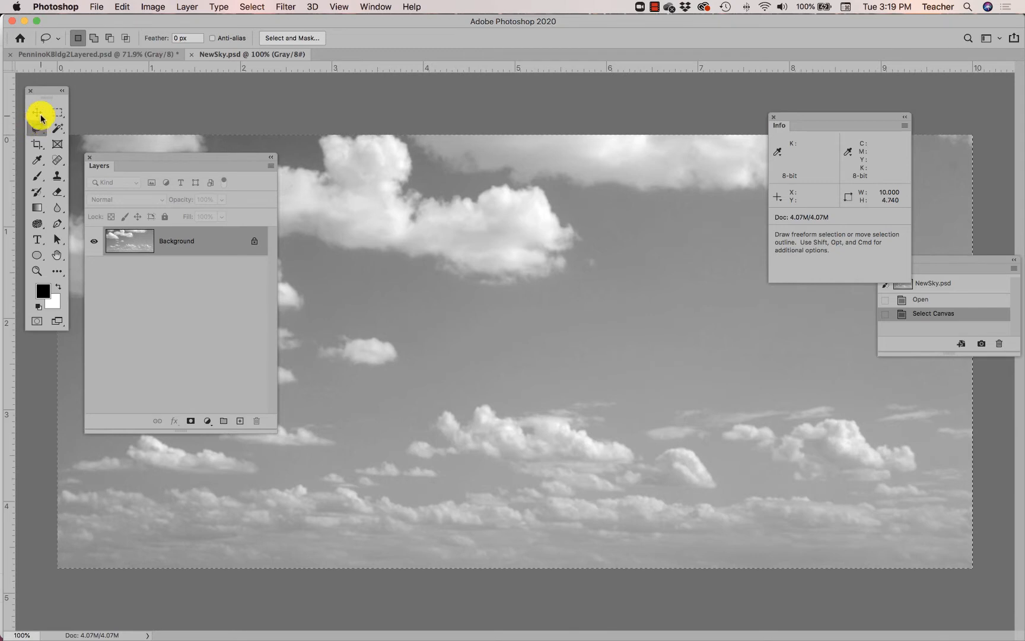
pyautogui.click(118, 6)
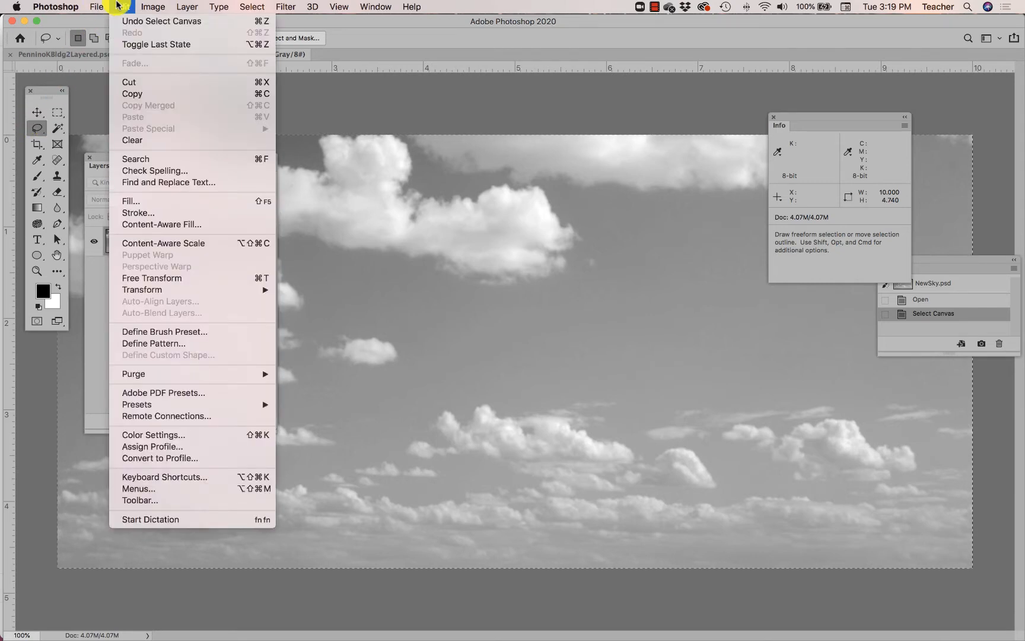
pyautogui.click(119, 6)
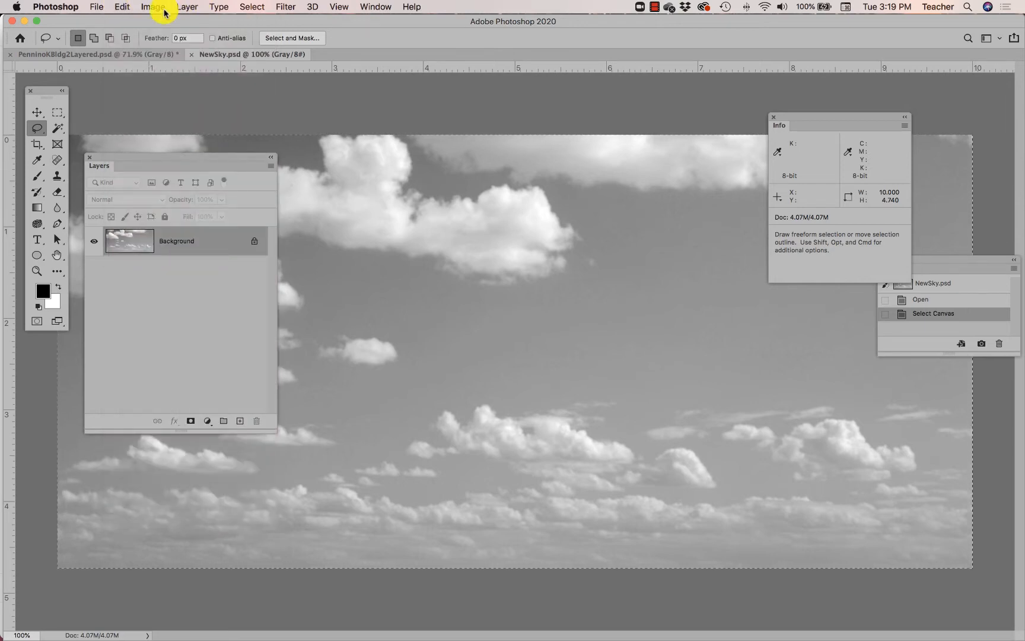
# - Paste the copied sky into the building photo and move it up and to the right with the Move tool
pyautogui.click(155, 56)
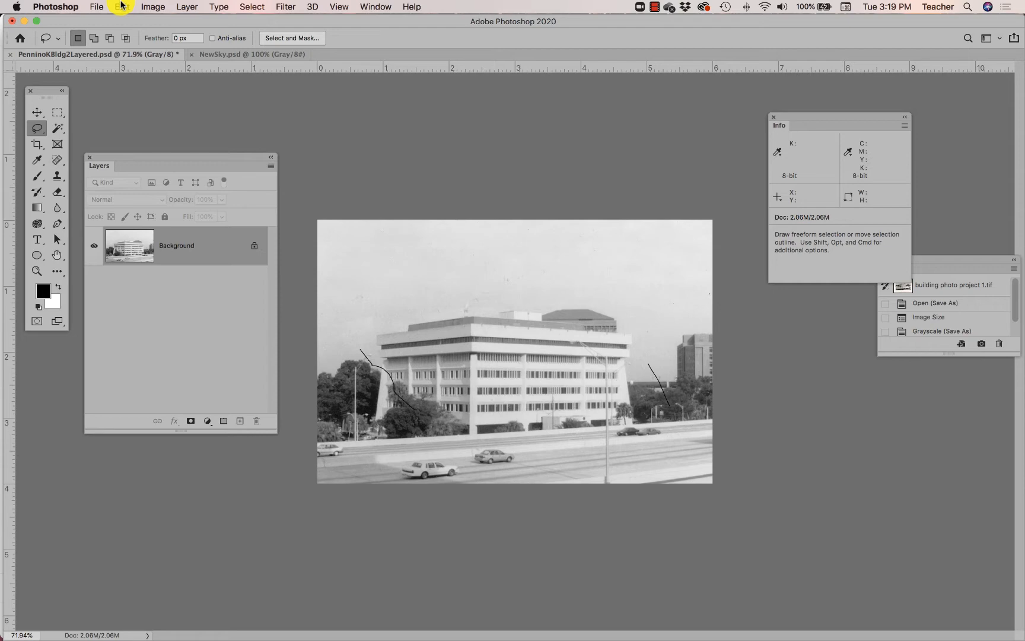
pyautogui.click(121, 6)
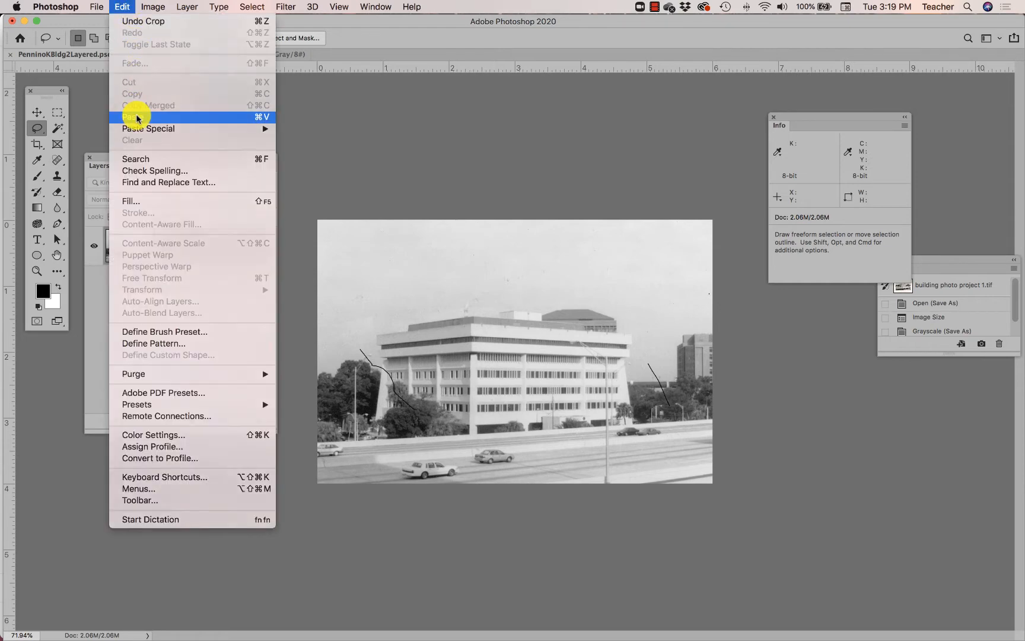
pyautogui.click(137, 118)
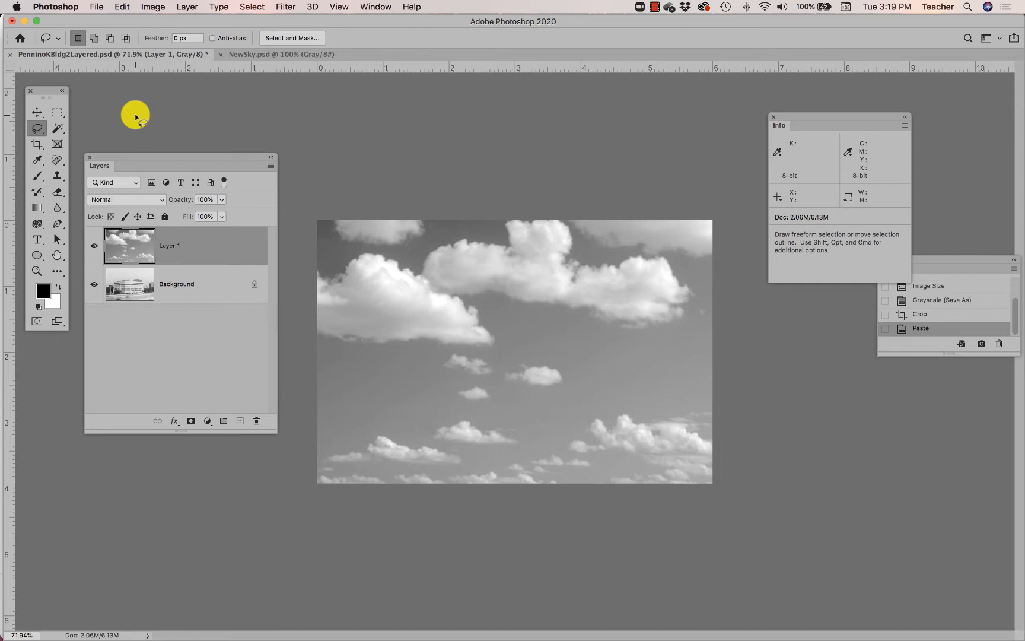
pyautogui.click(38, 113)
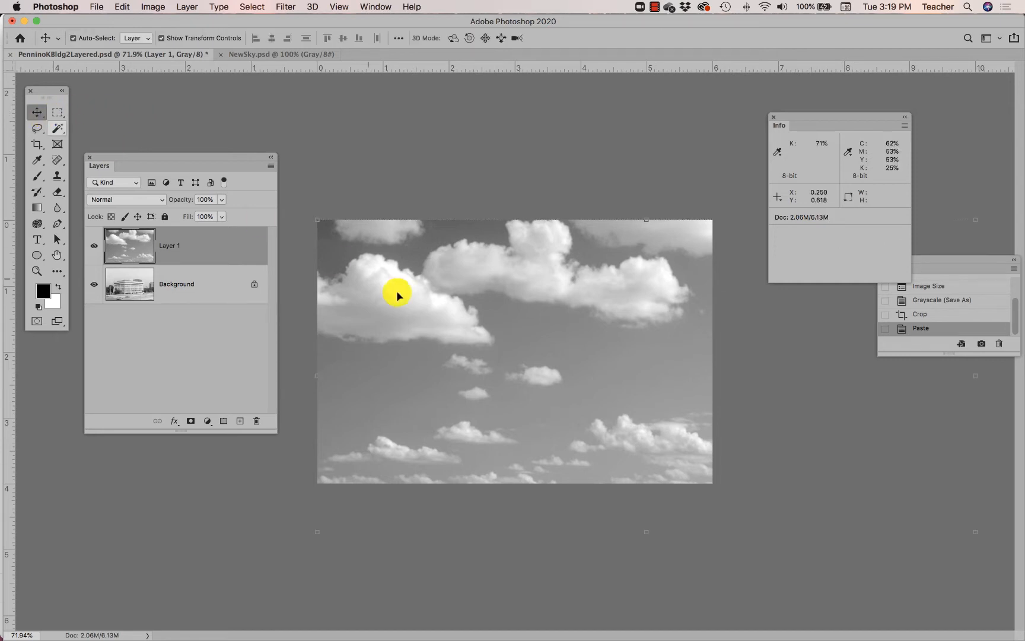
pyautogui.moveTo(542, 428); pyautogui.dragTo(622, 304)
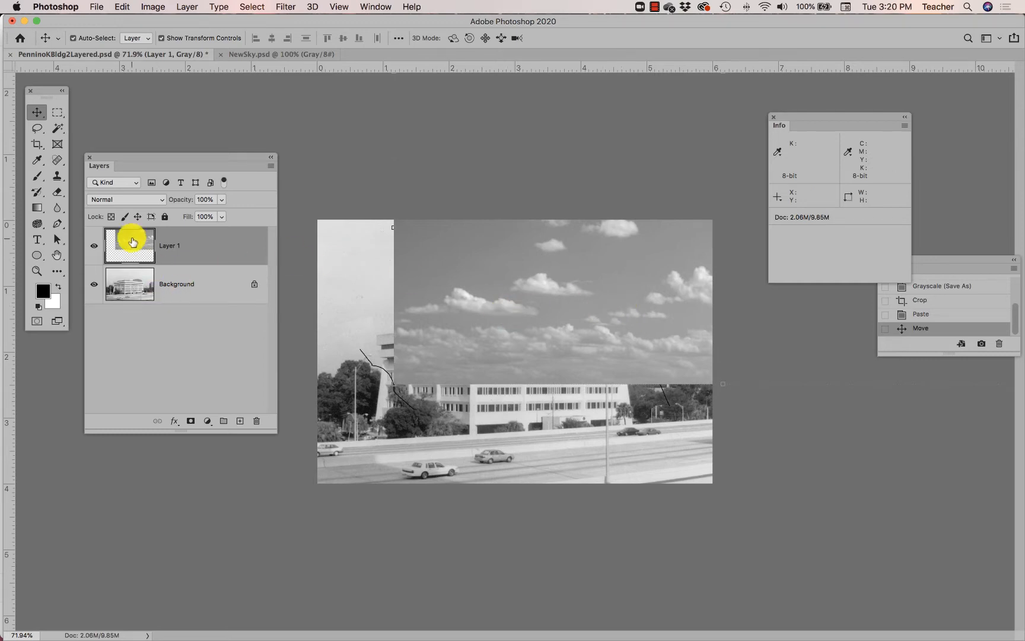
# - Delete the pasted sky layer from the building photo
pyautogui.moveTo(133, 241); pyautogui.dragTo(257, 421)
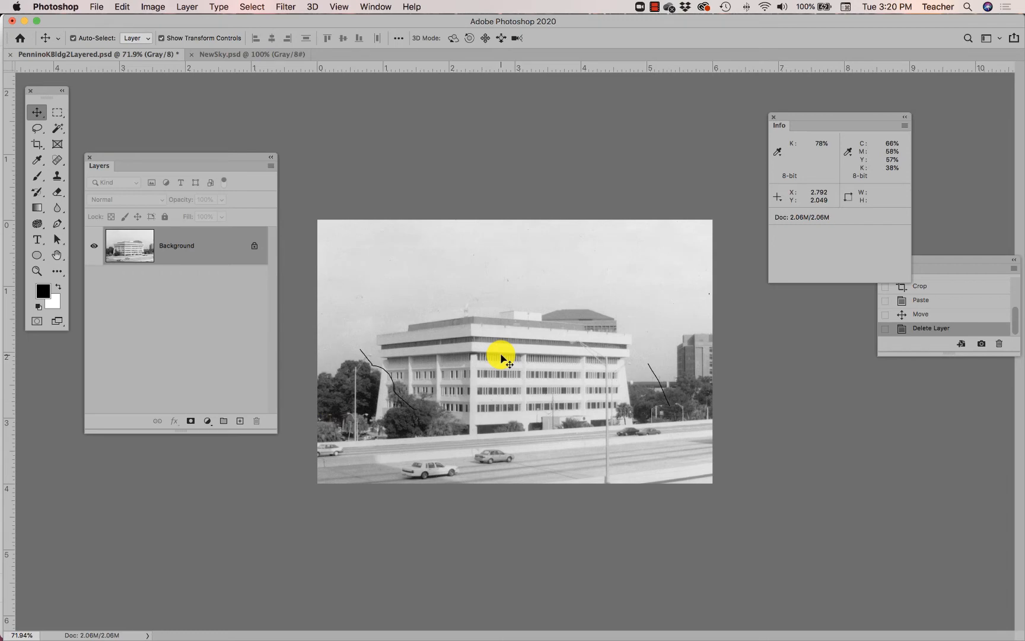
# - Try adding a Reveal All layer mask to the building photo's background layer, and undo it
pyautogui.scroll(5, 500, 356)
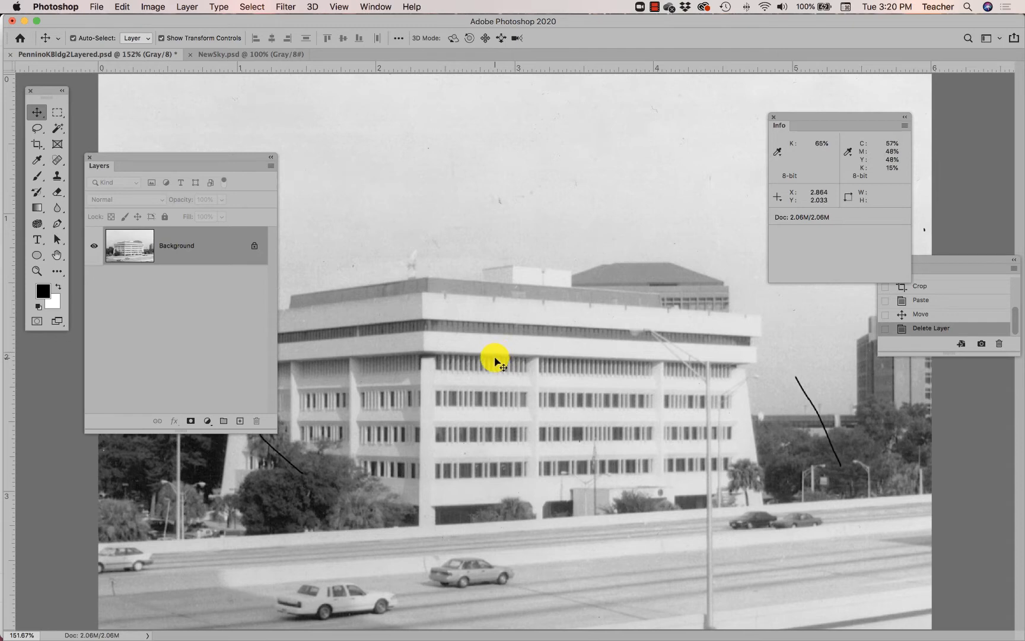
pyautogui.click(271, 165)
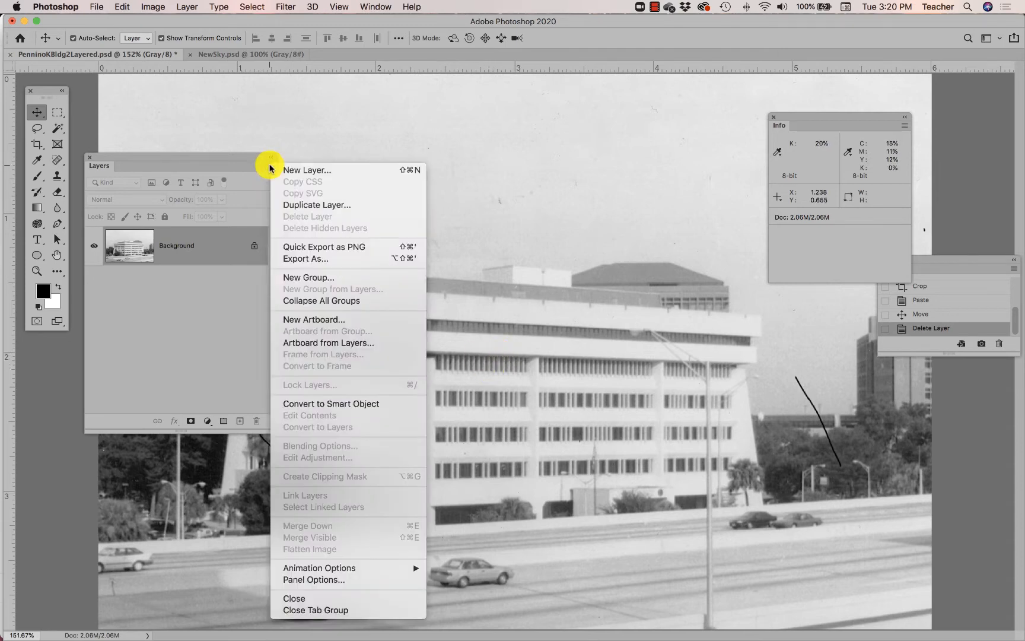
pyautogui.click(270, 166)
pyautogui.click(185, 6)
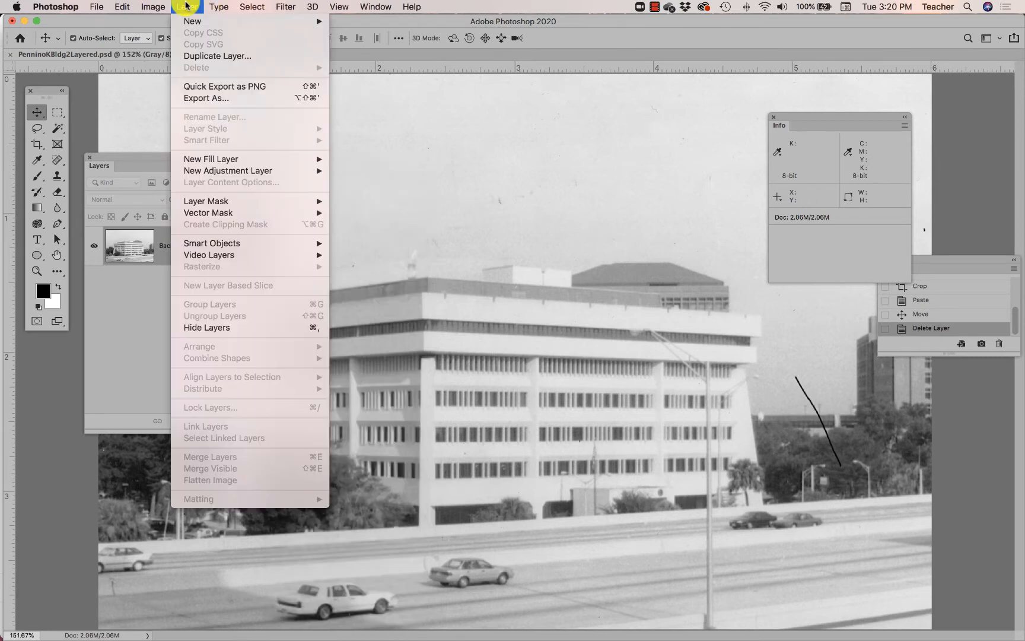
pyautogui.moveTo(223, 202)
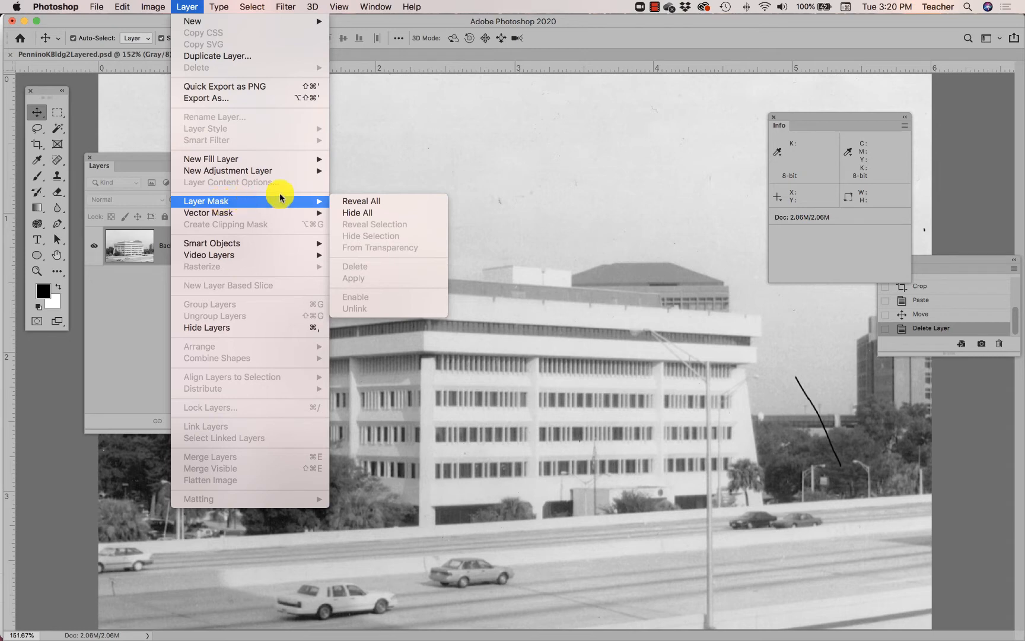
pyautogui.click(339, 201)
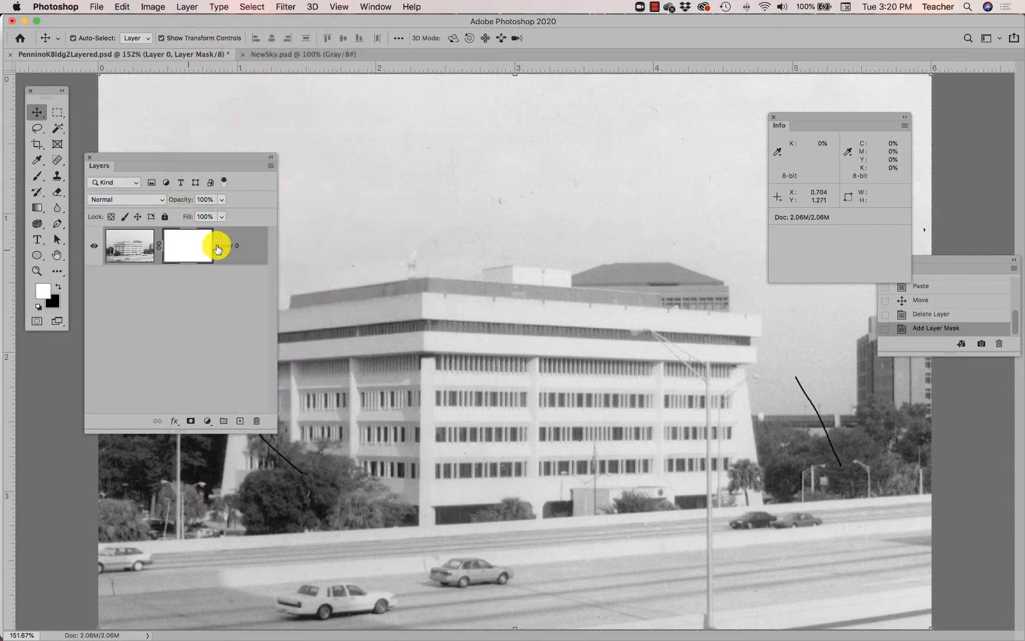
pyautogui.click(185, 252)
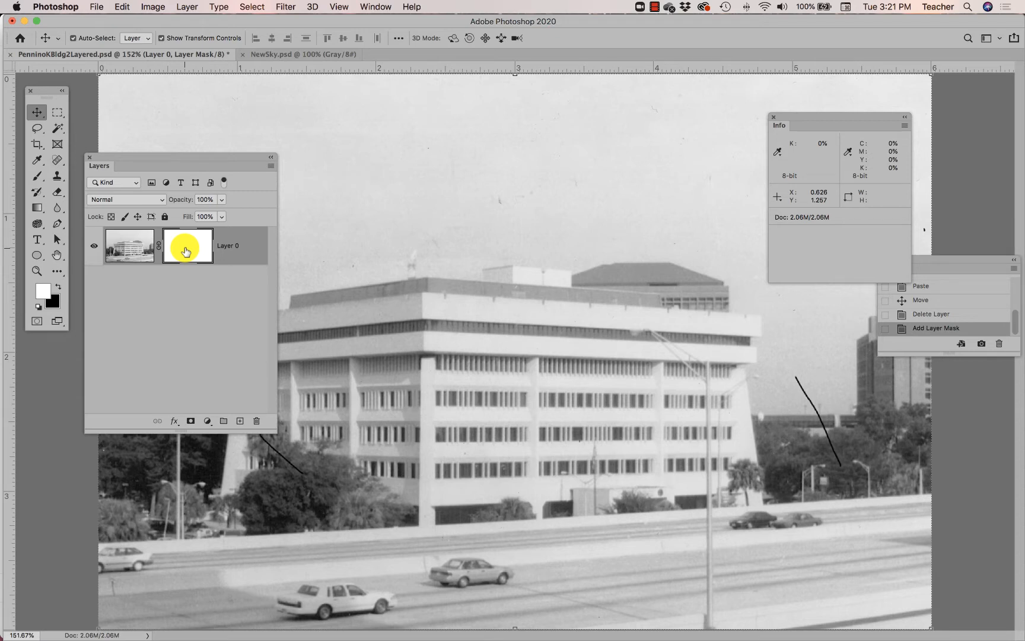
pyautogui.press('super+z')
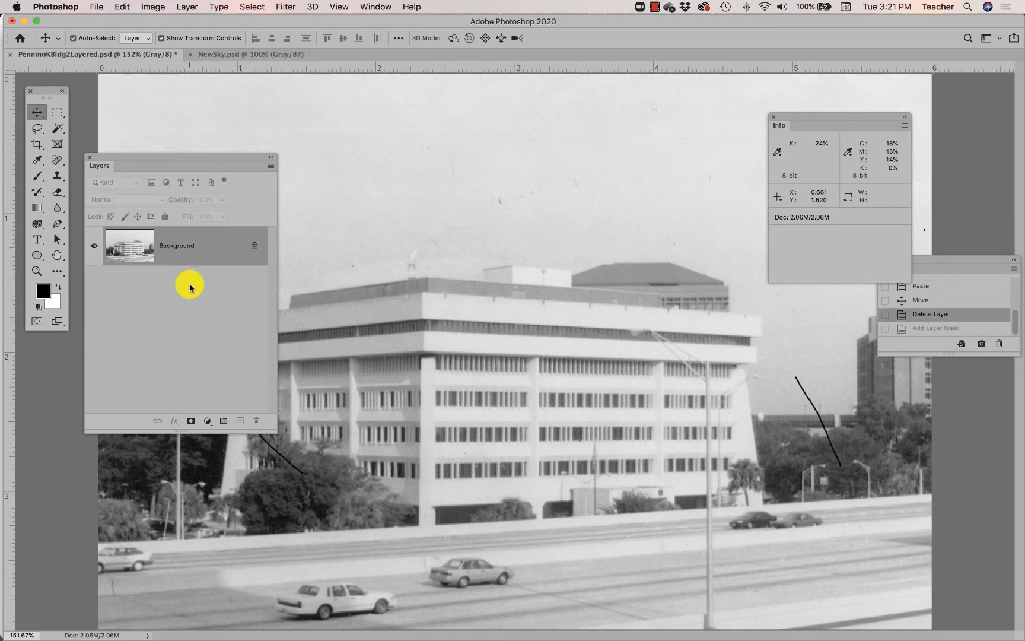
# - Clear the view of the building photo by moving the Layers panel out of the way and closing the History and Info panels
pyautogui.moveTo(232, 167); pyautogui.dragTo(193, 403)
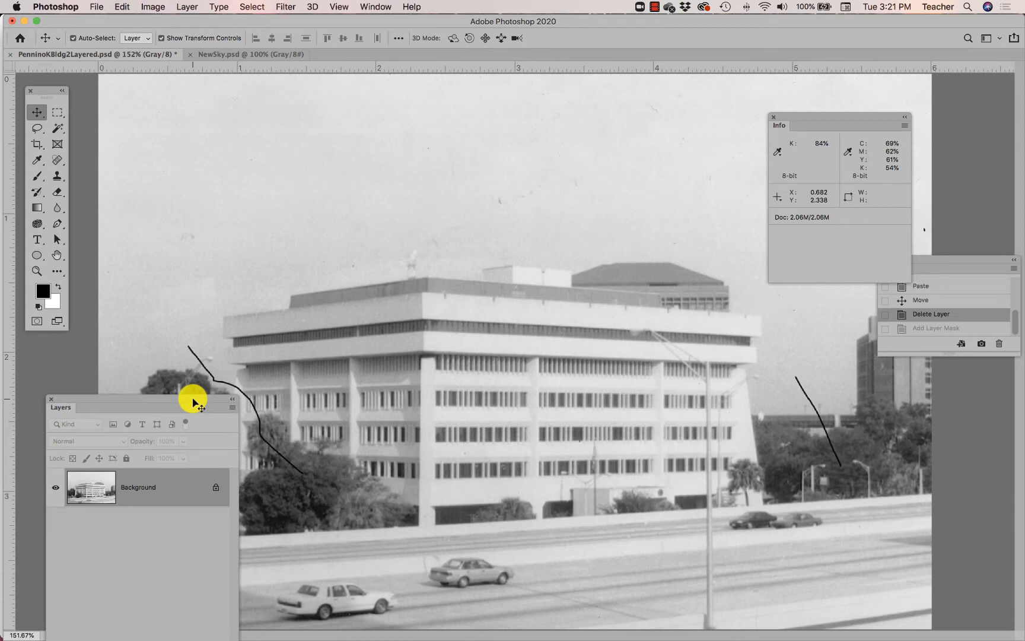
pyautogui.moveTo(192, 398); pyautogui.dragTo(173, 423)
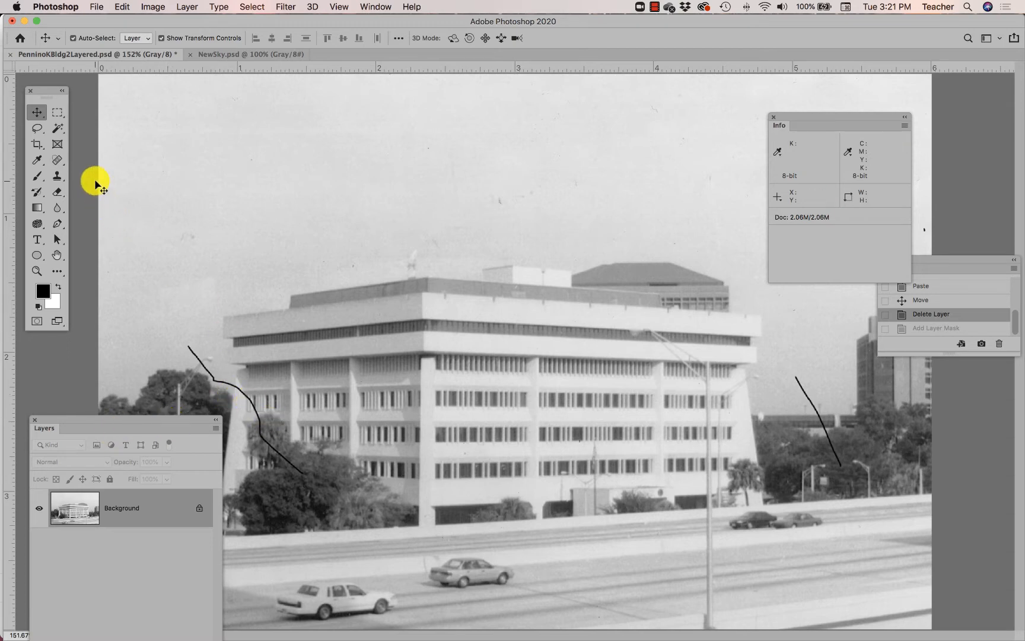
pyautogui.moveTo(956, 263); pyautogui.dragTo(1019, 320)
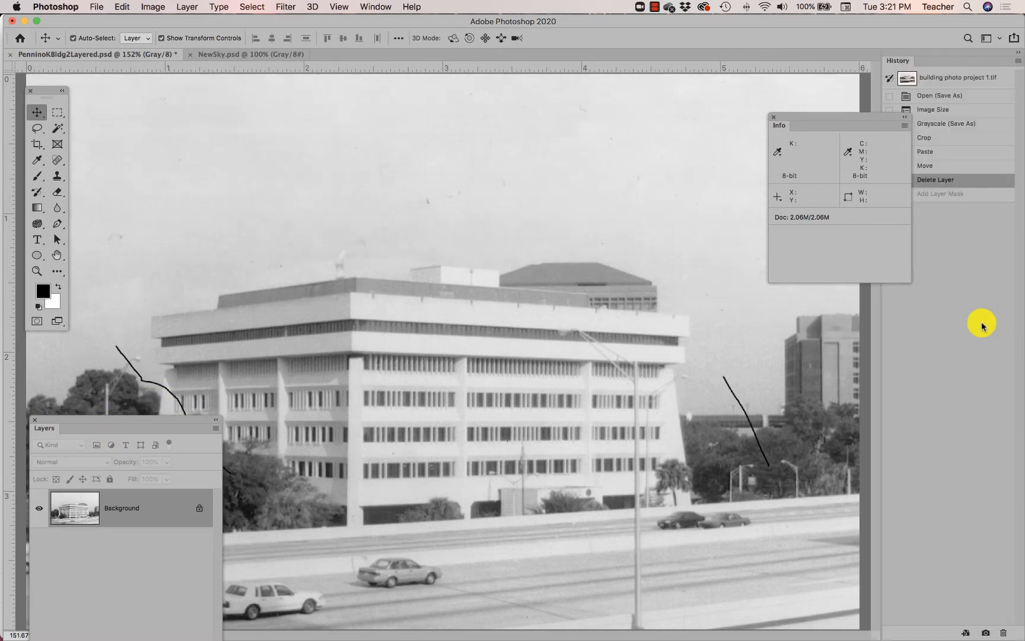
pyautogui.moveTo(924, 59); pyautogui.dragTo(782, 101)
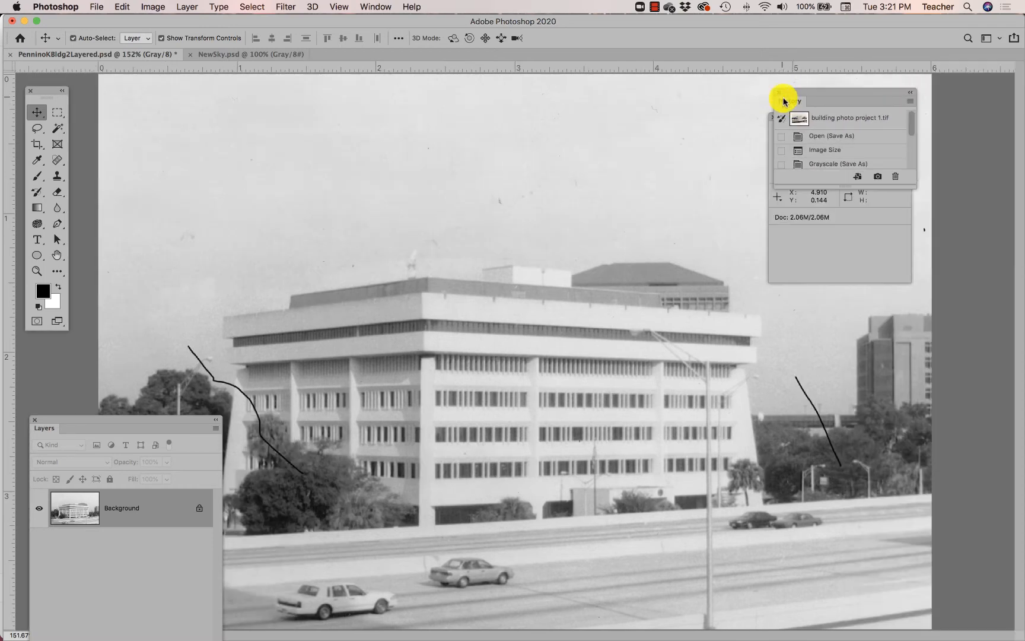
pyautogui.moveTo(836, 126); pyautogui.dragTo(903, 86)
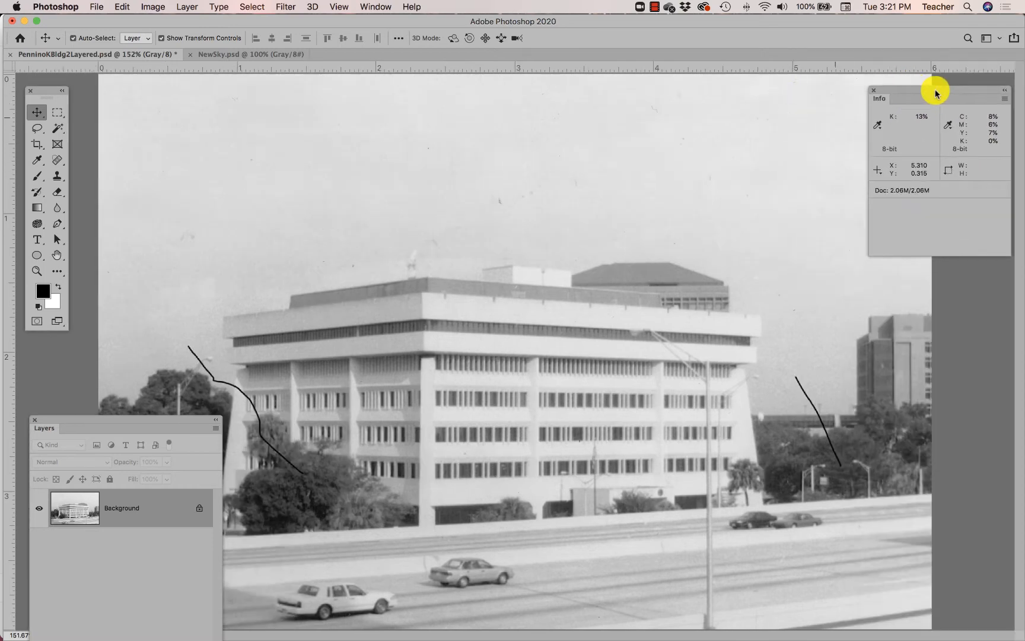
pyautogui.click(872, 90)
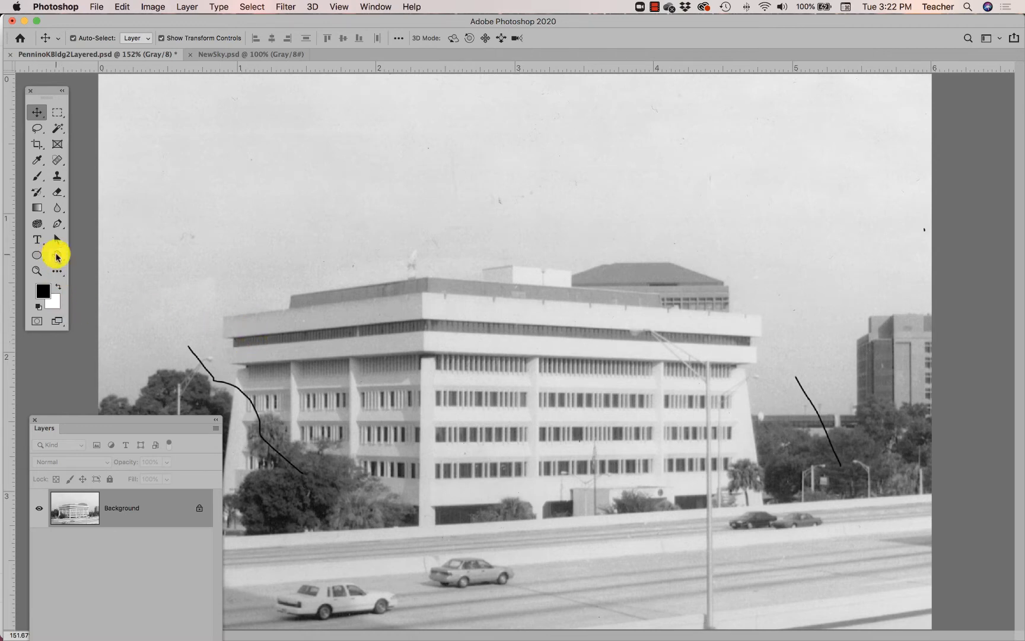
# - Start a Polygonal Lasso selection with 0 px feather on the main building's left wall above the trees, tracing up to the lower ledge's underside
pyautogui.click(37, 271)
pyautogui.click(236, 387)
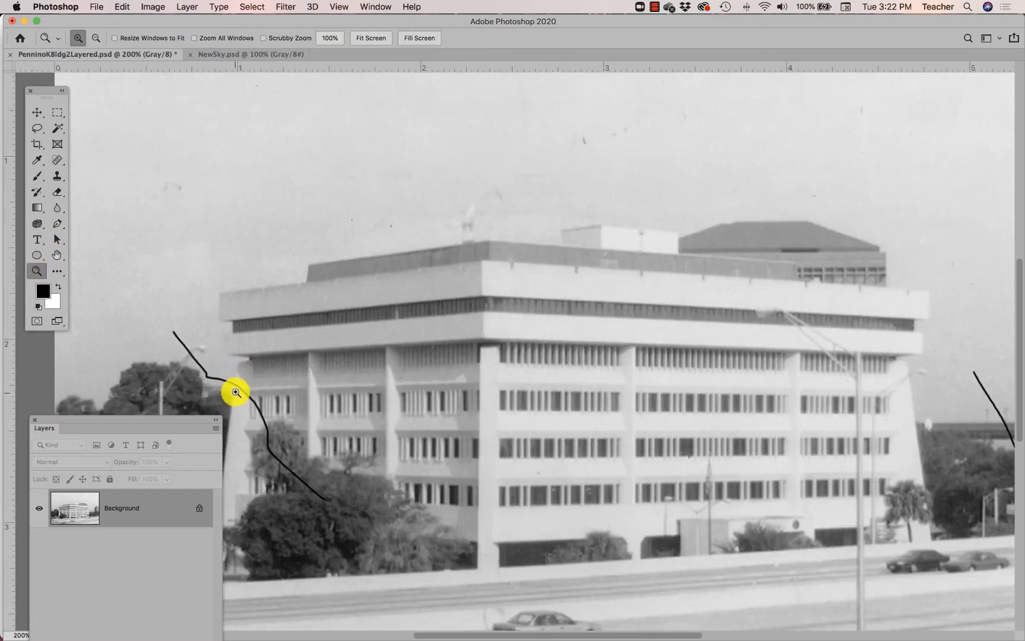
pyautogui.click(236, 387)
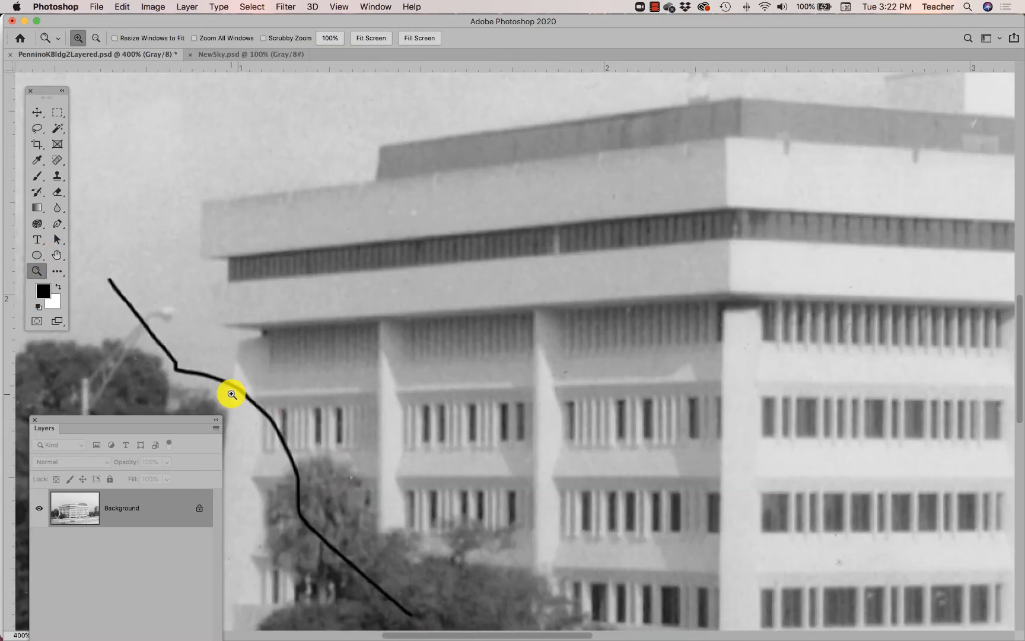
pyautogui.click(238, 384)
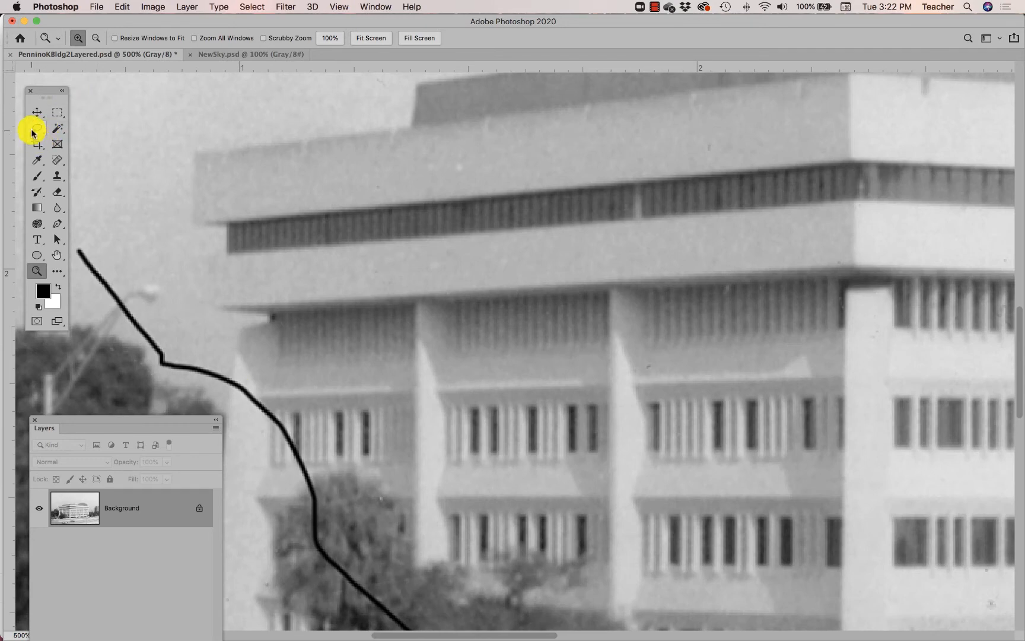
pyautogui.moveTo(35, 129); pyautogui.dragTo(99, 139)
pyautogui.click(99, 139)
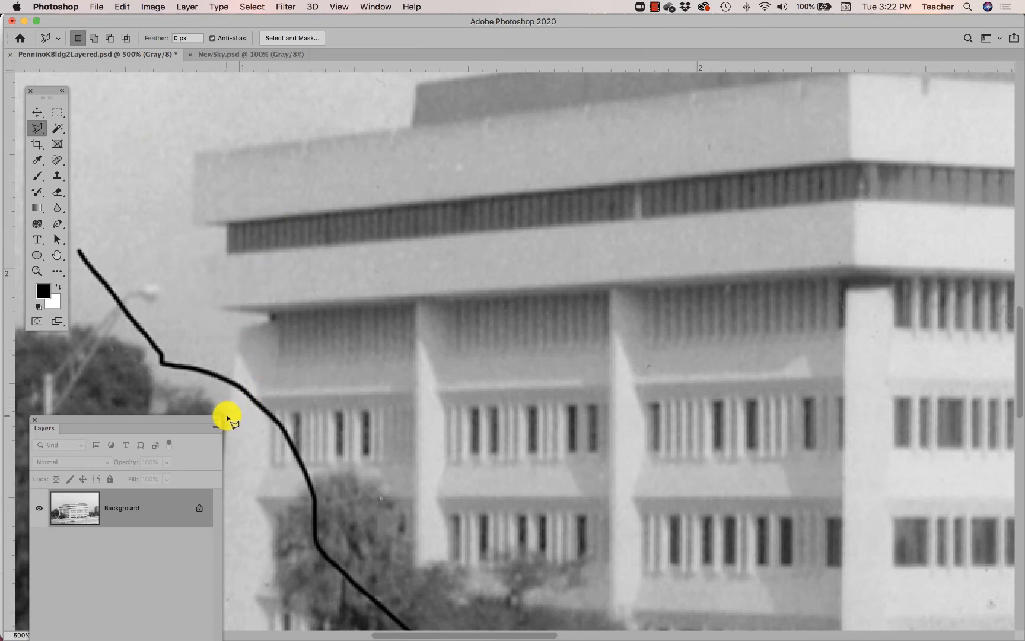
pyautogui.click(226, 416)
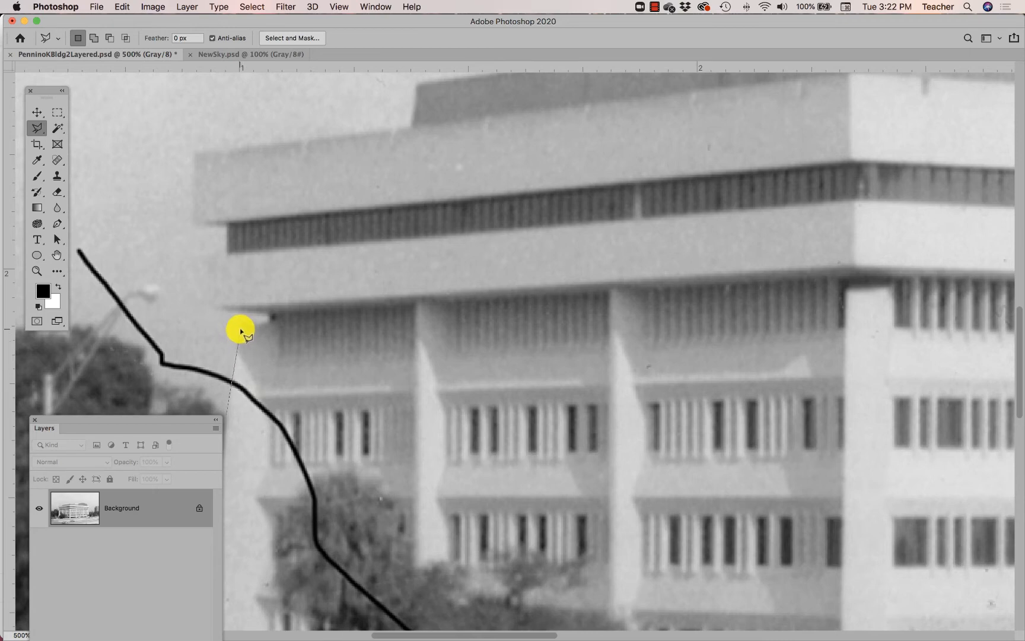
pyautogui.click(240, 330)
pyautogui.click(270, 319)
# - Continue the selection outline around the left ends of both ledges and along the roof edge to the building's front roof corner
pyautogui.click(212, 259)
pyautogui.click(228, 254)
pyautogui.click(195, 223)
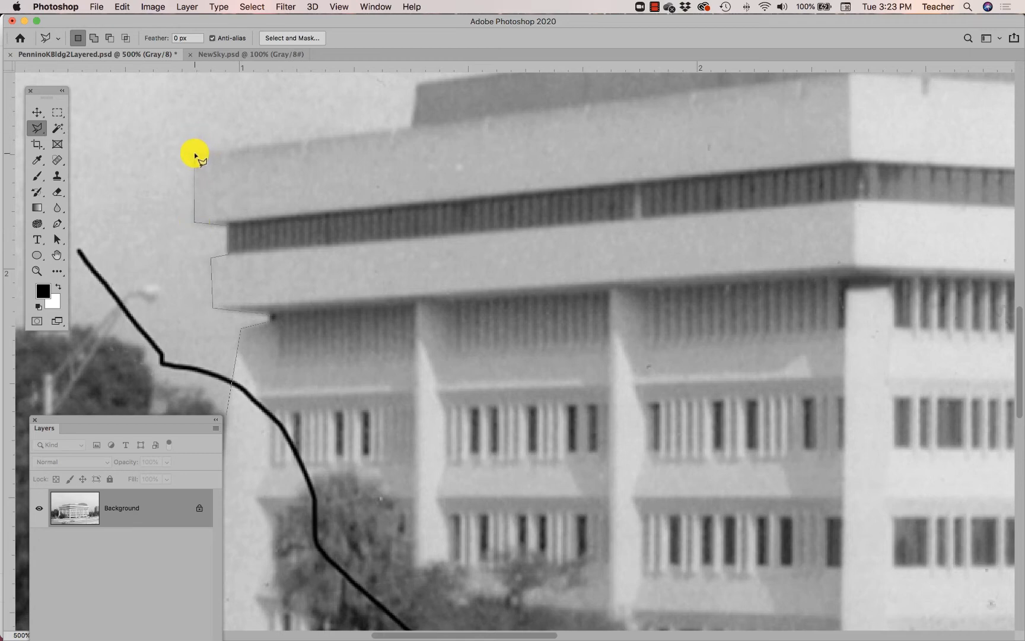
pyautogui.click(195, 155)
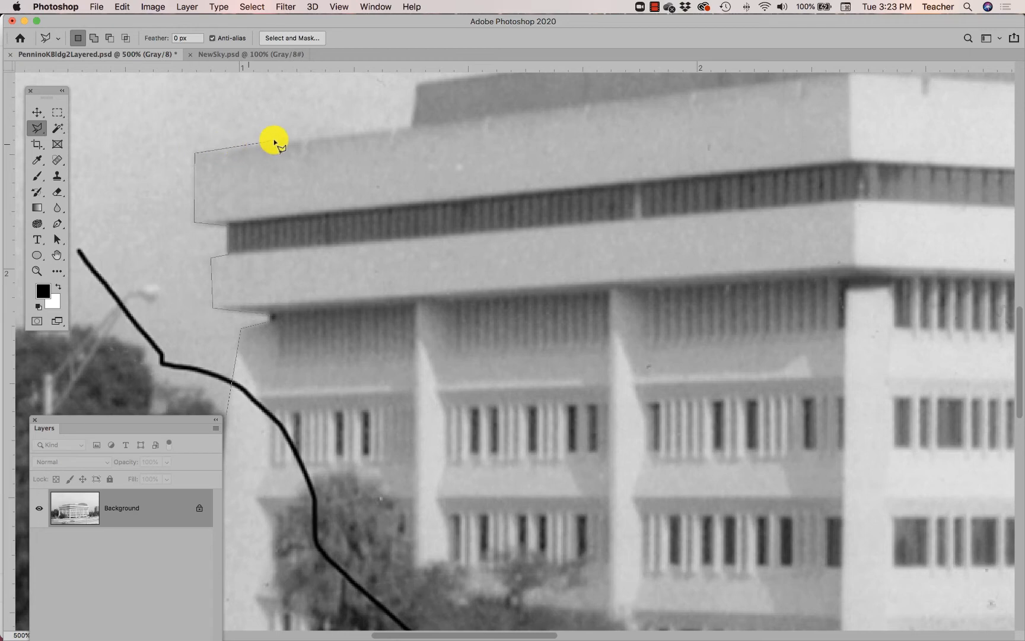
pyautogui.click(411, 128)
pyautogui.click(417, 86)
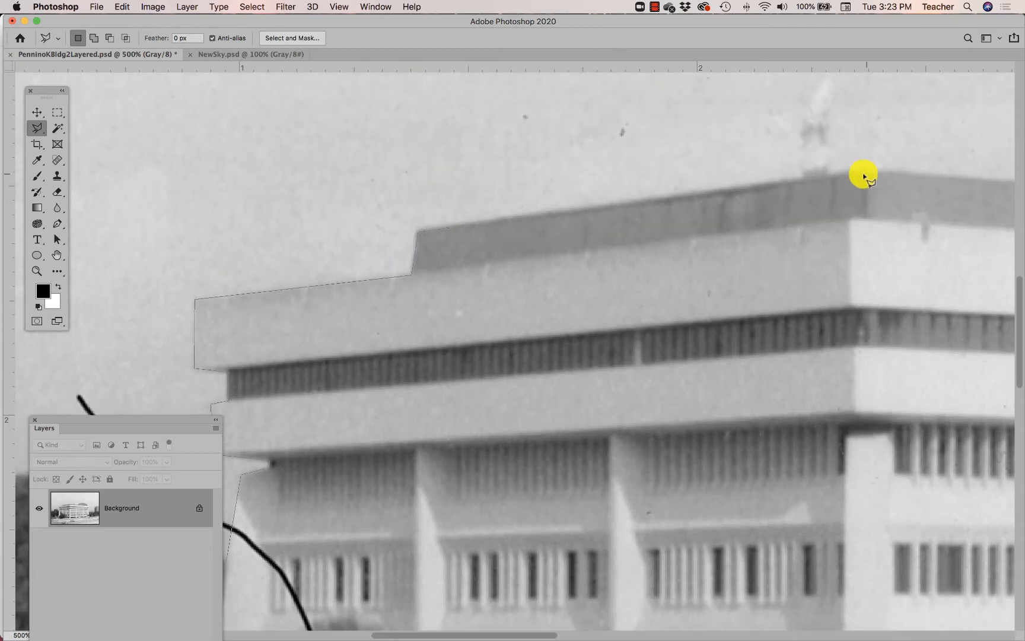
pyautogui.click(860, 174)
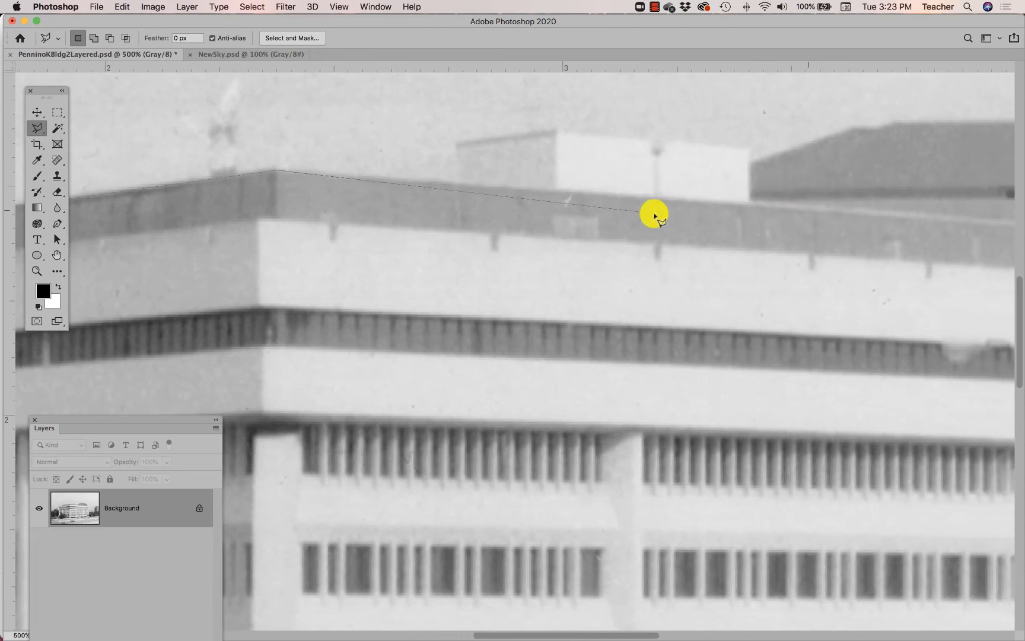
# - Trace the selection outline along the roofline and around the white rooftop box to where it meets the dark sloped roof
pyautogui.click(458, 185)
pyautogui.click(459, 142)
pyautogui.click(558, 130)
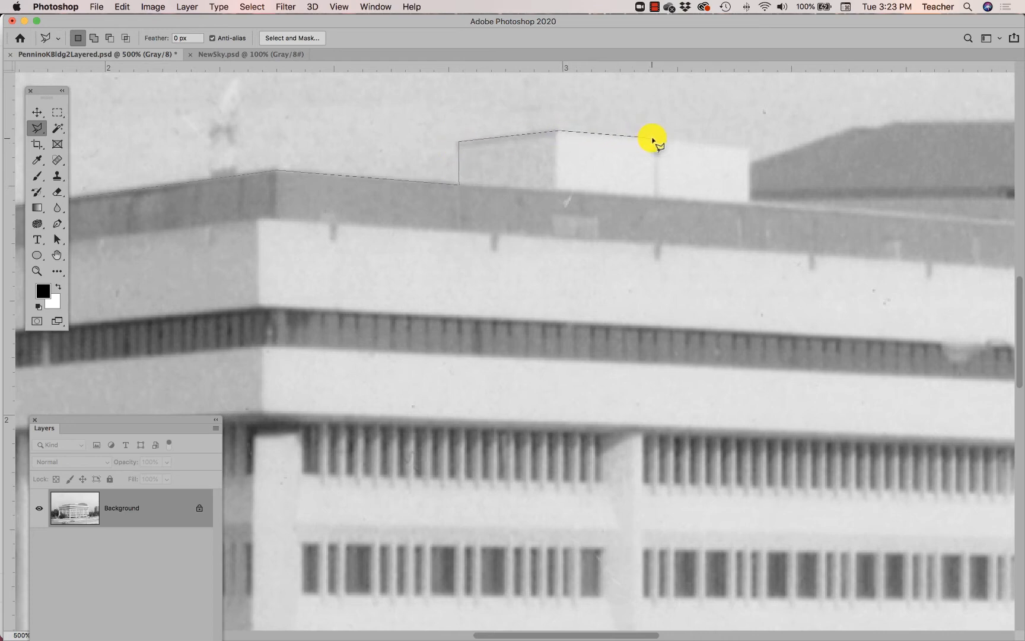
pyautogui.click(748, 149)
pyautogui.click(748, 163)
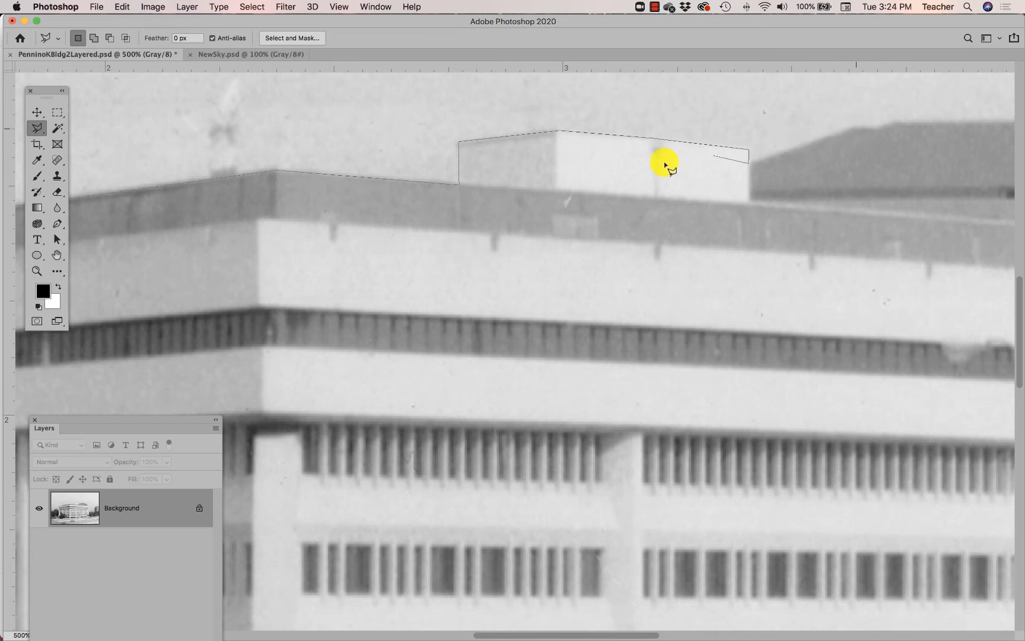
# - Extend the selection outline over the dark sloped roof and down the right side of the rear building to the upper ledge
pyautogui.click(280, 139)
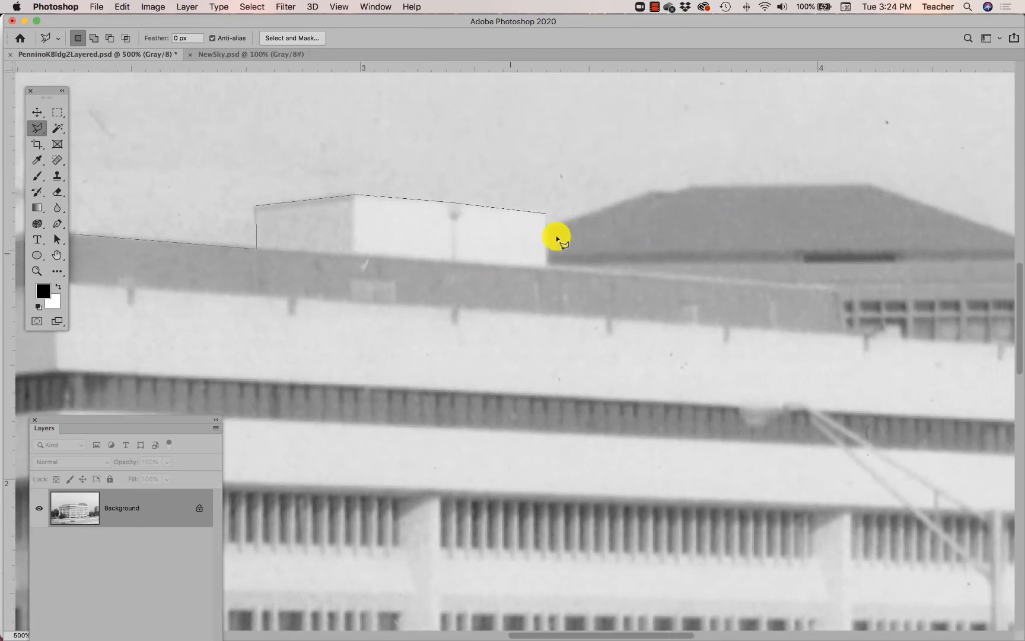
pyautogui.click(685, 190)
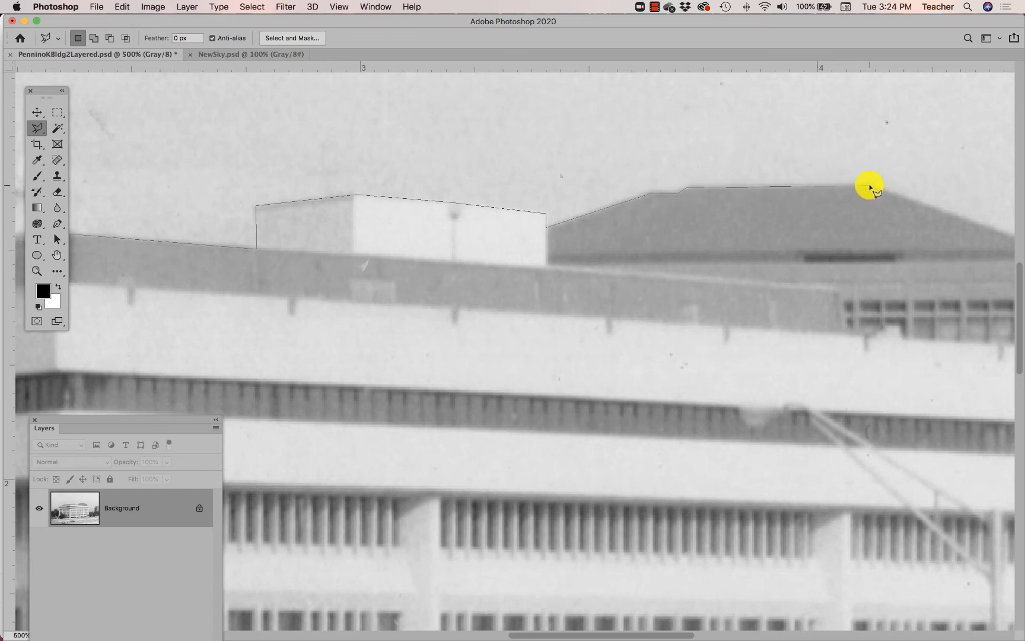
pyautogui.click(871, 187)
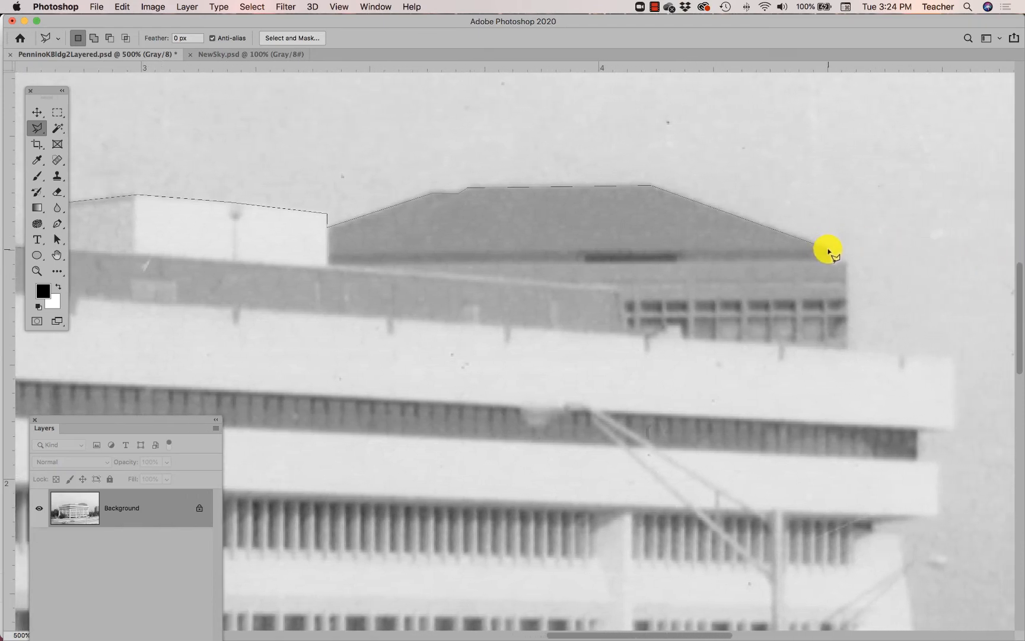
pyautogui.click(829, 250)
pyautogui.click(846, 263)
pyautogui.click(846, 351)
# - Trace the selection outline around the right ends of the upper and lower ledges, including the recessed window band between them
pyautogui.click(951, 359)
pyautogui.click(951, 429)
pyautogui.click(917, 430)
pyautogui.click(916, 460)
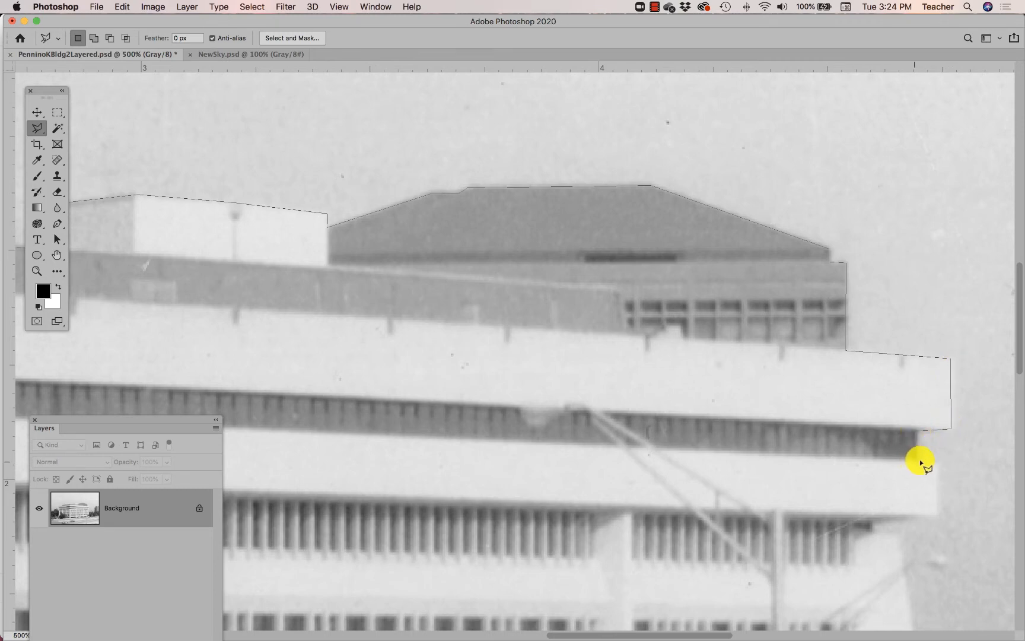
pyautogui.click(937, 463)
pyautogui.click(938, 512)
# - Continue the selection outline under the lower ledge and down the building's right wall to the top of the overpass
pyautogui.click(872, 533)
pyautogui.click(901, 533)
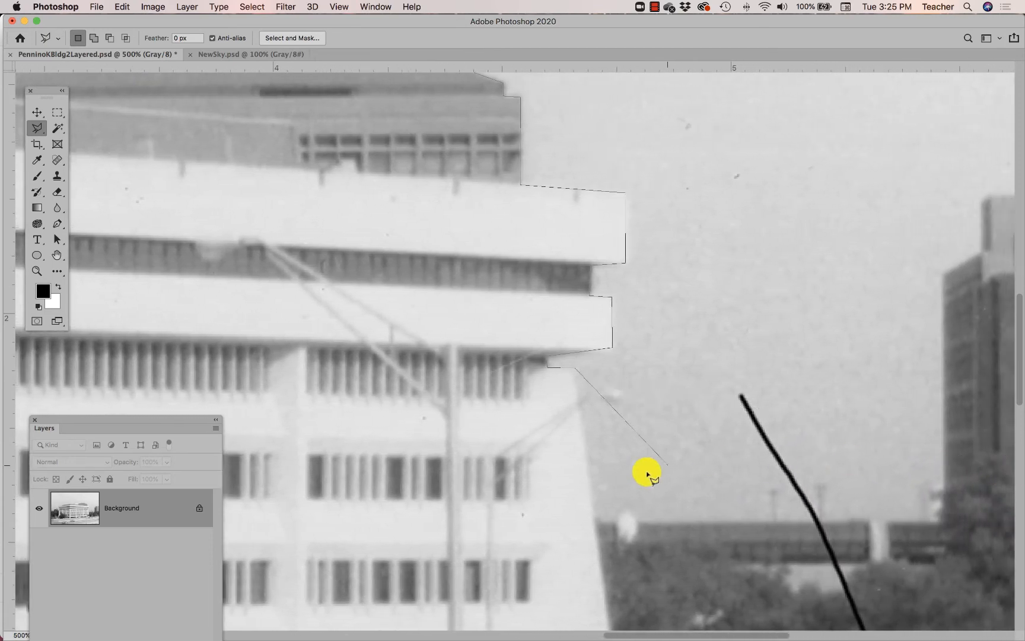
pyautogui.click(595, 525)
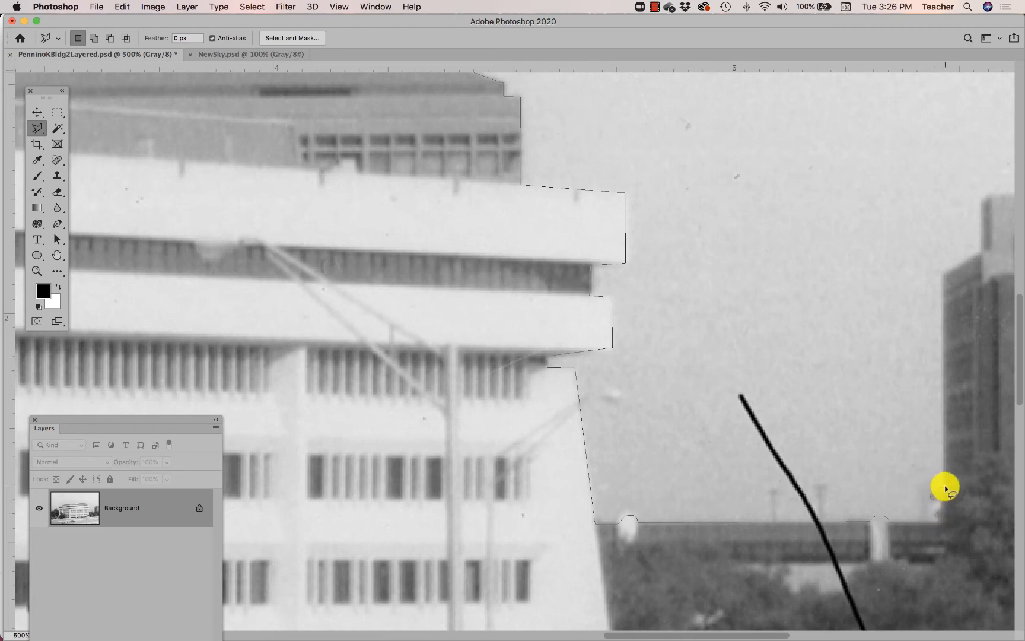
# - Trace the selection outline along the overpass, up the distant building's left side and across its roof toward the photo's right edge
pyautogui.click(942, 276)
pyautogui.click(983, 253)
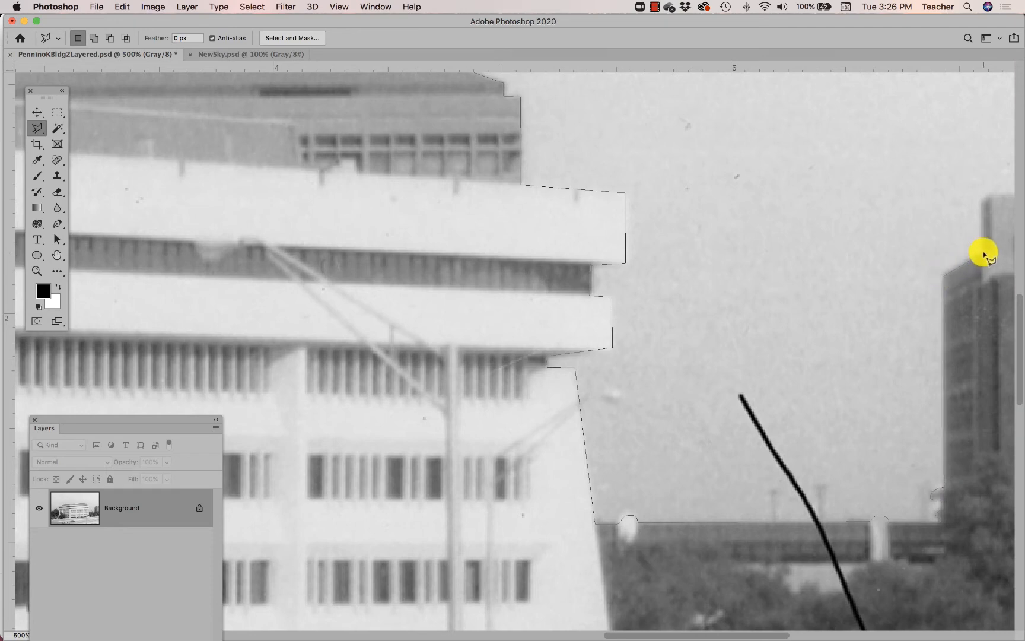
pyautogui.click(990, 196)
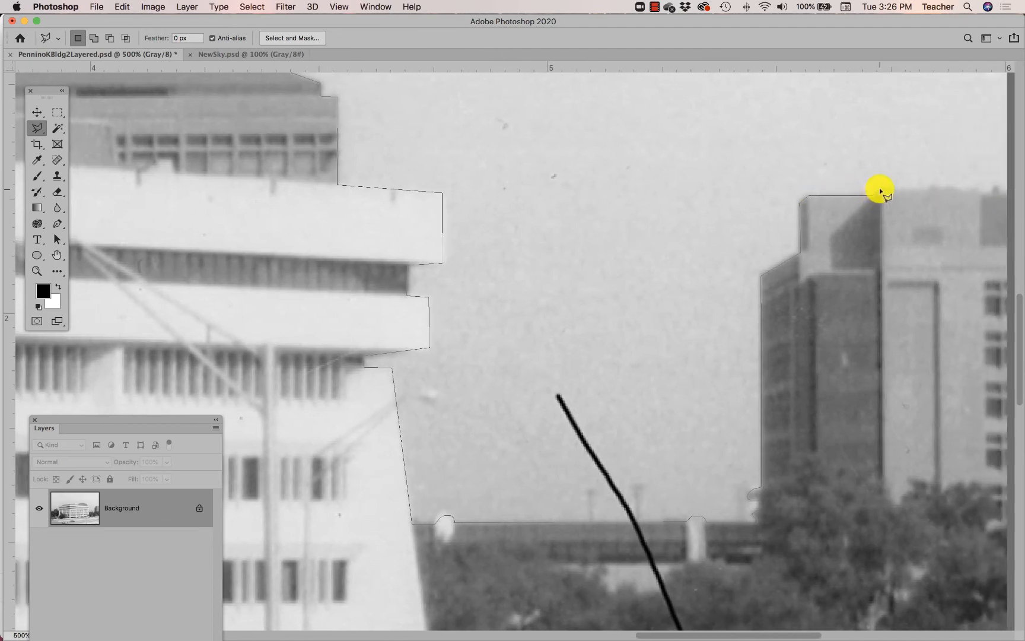
pyautogui.click(882, 189)
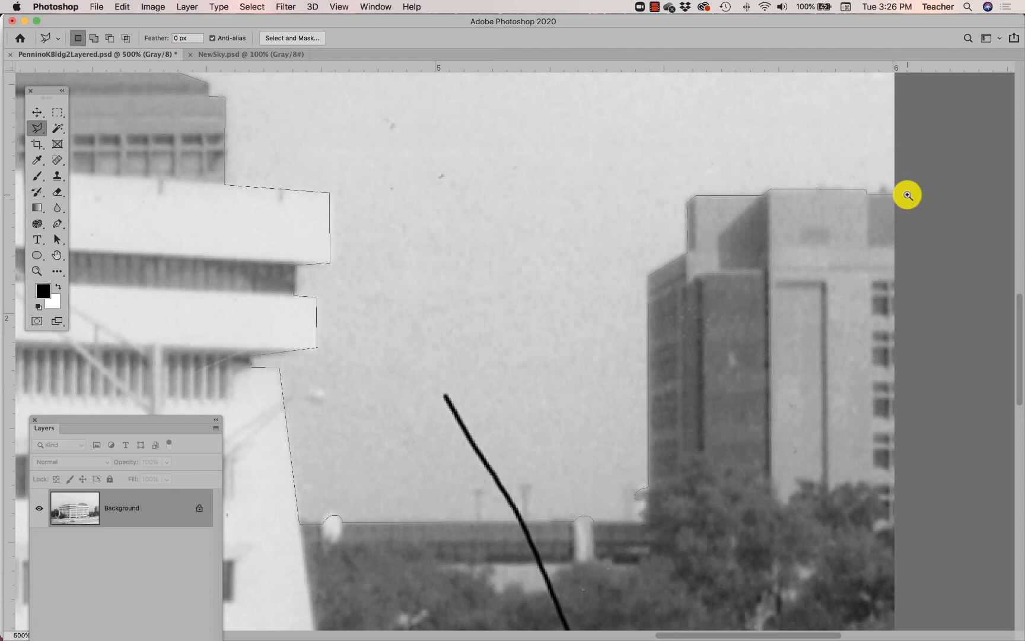
# - Carry the outline outside the photo's upper corners and trace freehand along the left treetops to close the sky selection
pyautogui.keyDown('alt'); pyautogui.click(908, 195); pyautogui.keyUp('alt')
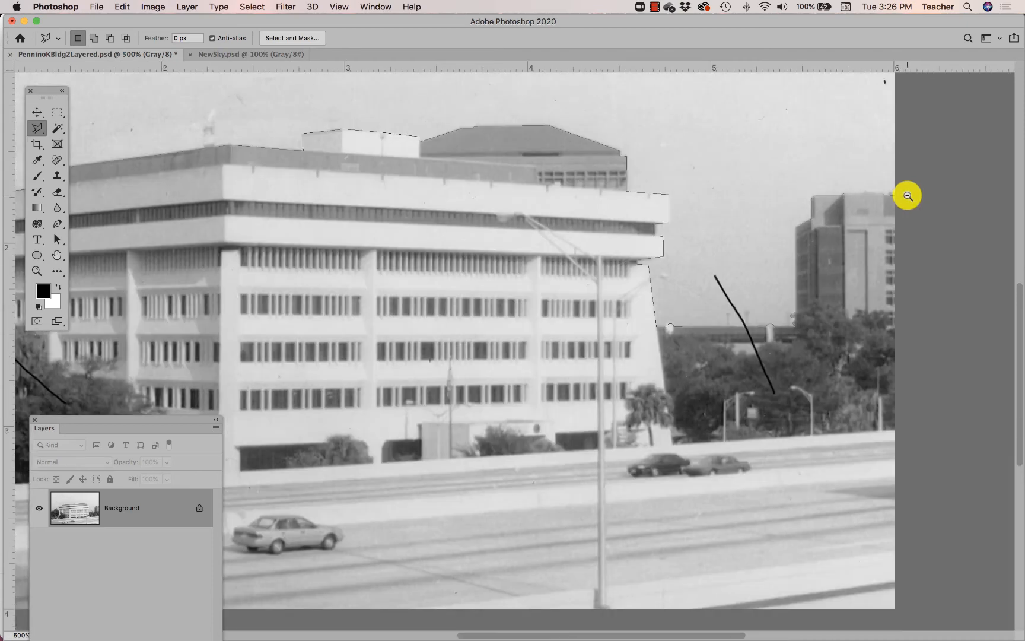
pyautogui.keyDown('alt'); pyautogui.click(908, 196); pyautogui.keyUp('alt')
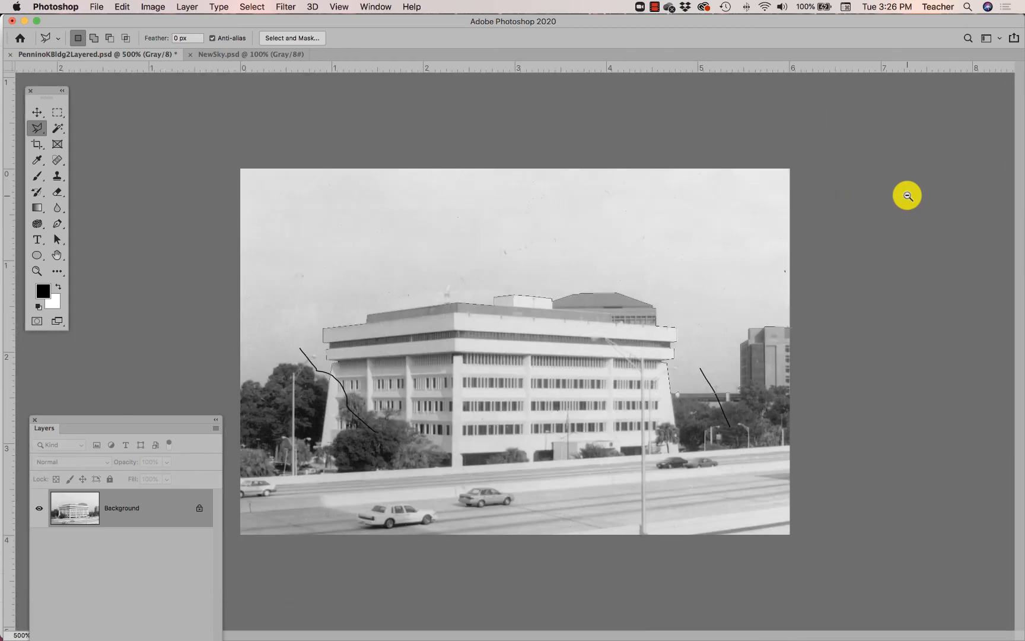
pyautogui.click(793, 165)
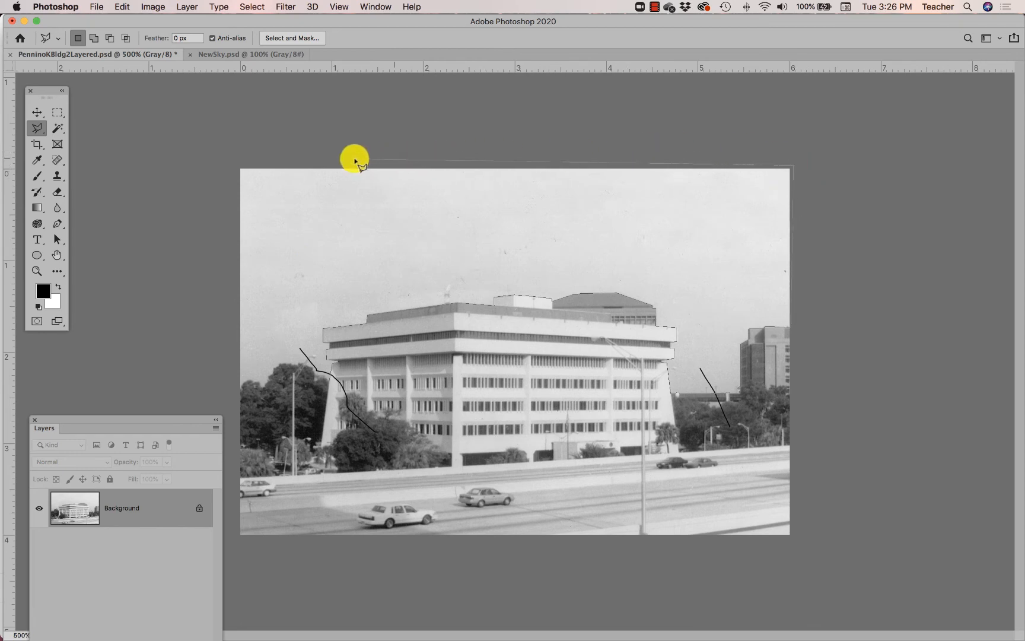
pyautogui.click(236, 166)
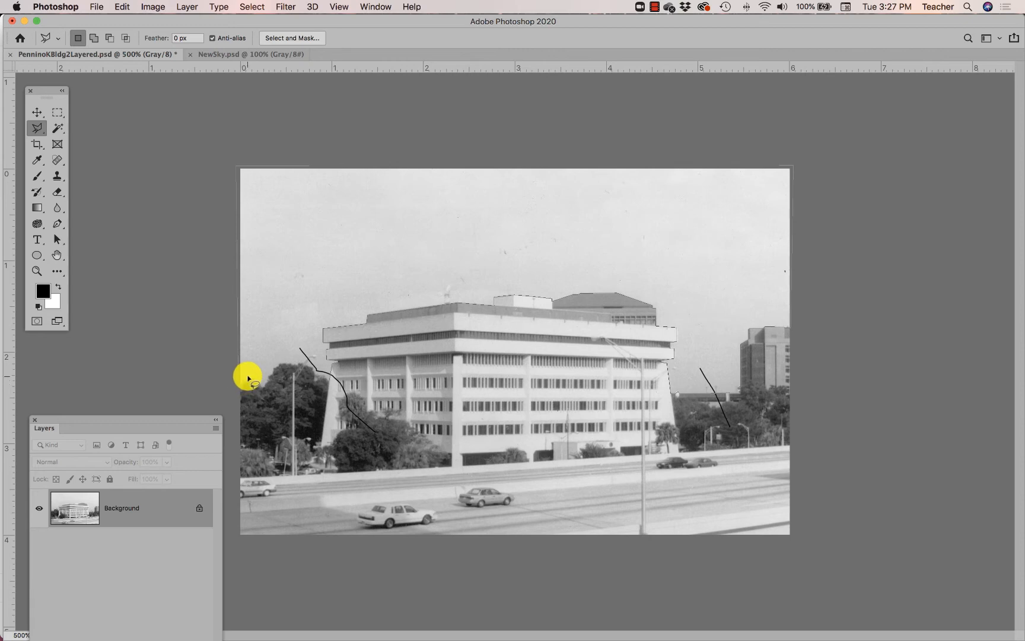
pyautogui.moveTo(247, 378)
pyautogui.mouseDown()
pyautogui.moveTo(262, 384)
pyautogui.moveTo(275, 364)
pyautogui.moveTo(305, 361)
pyautogui.moveTo(331, 387)
pyautogui.mouseUp()
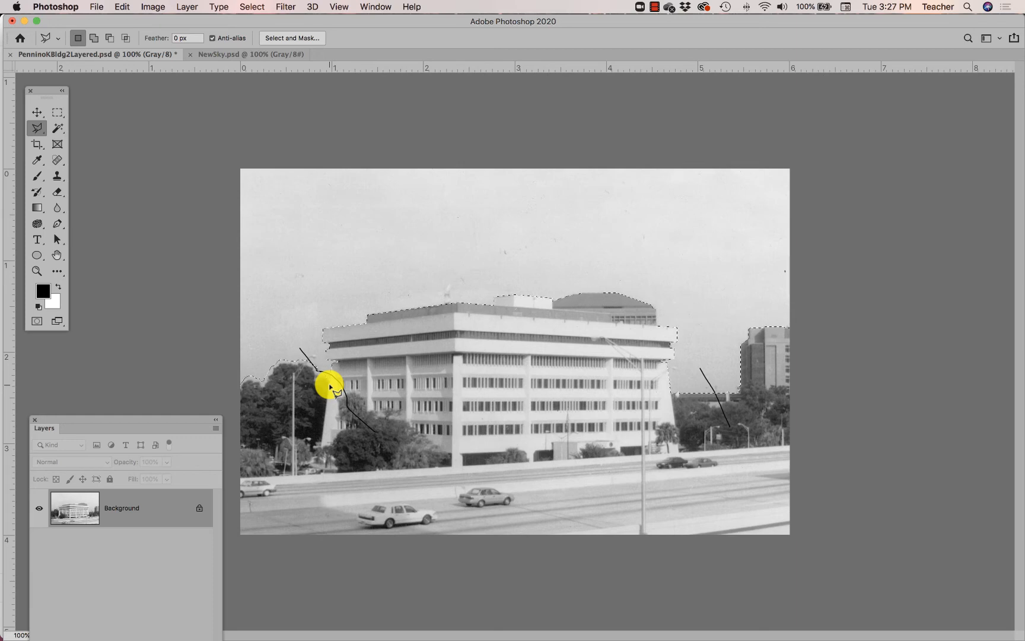
# - Test the sky selection by painting black Brush strokes across the sky and building edges, and undo the strokes
pyautogui.click(36, 180)
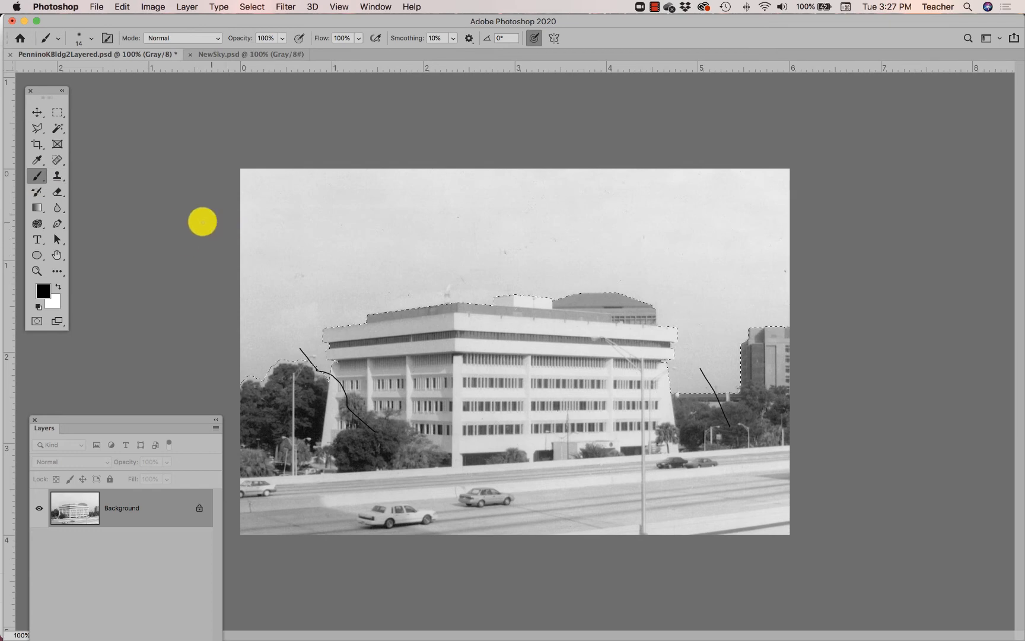
pyautogui.moveTo(201, 221); pyautogui.dragTo(686, 396)
pyautogui.moveTo(593, 320); pyautogui.dragTo(373, 154)
pyautogui.moveTo(321, 151)
pyautogui.mouseDown()
pyautogui.moveTo(425, 299)
pyautogui.moveTo(537, 160)
pyautogui.moveTo(625, 165)
pyautogui.moveTo(656, 189)
pyautogui.mouseUp()
pyautogui.moveTo(664, 355); pyautogui.dragTo(696, 387)
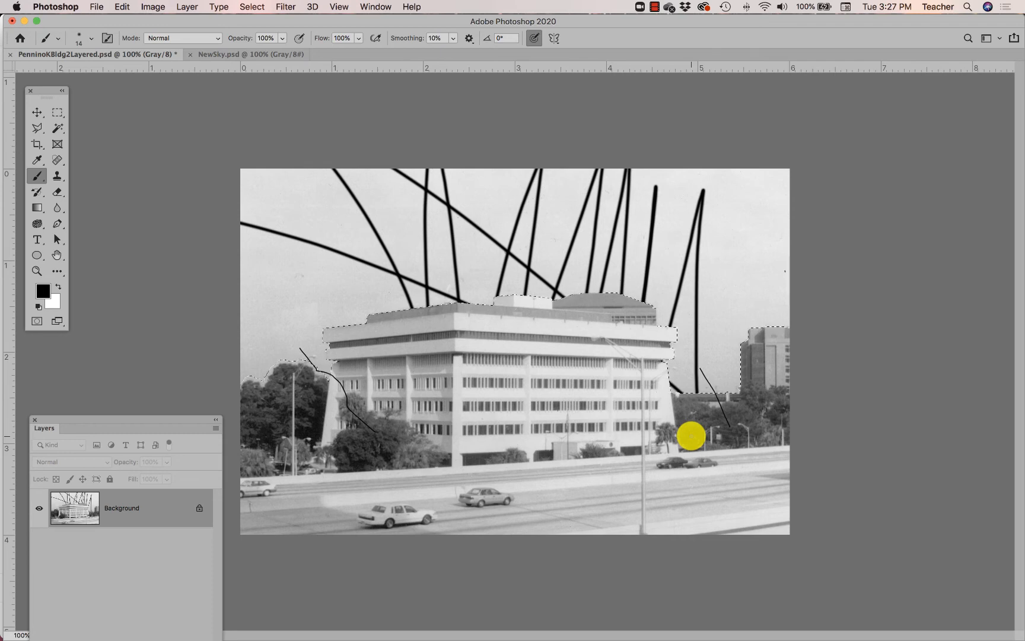
pyautogui.press('super+z')
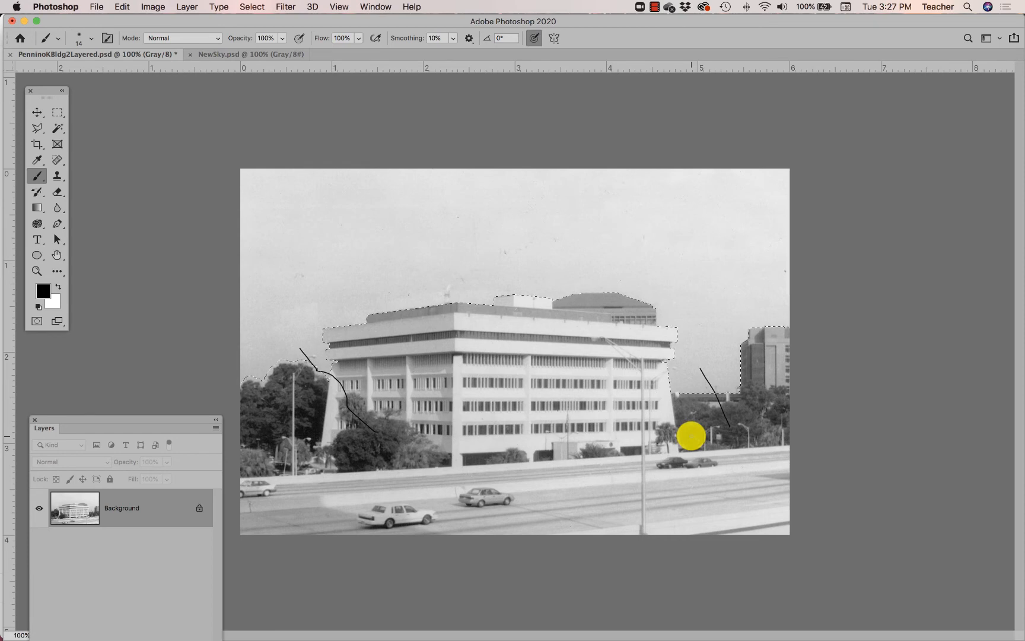
# - Move the Layers panel clear of the trees, save the selection as a new channel named "sky", and save the document
pyautogui.press('super+equal')
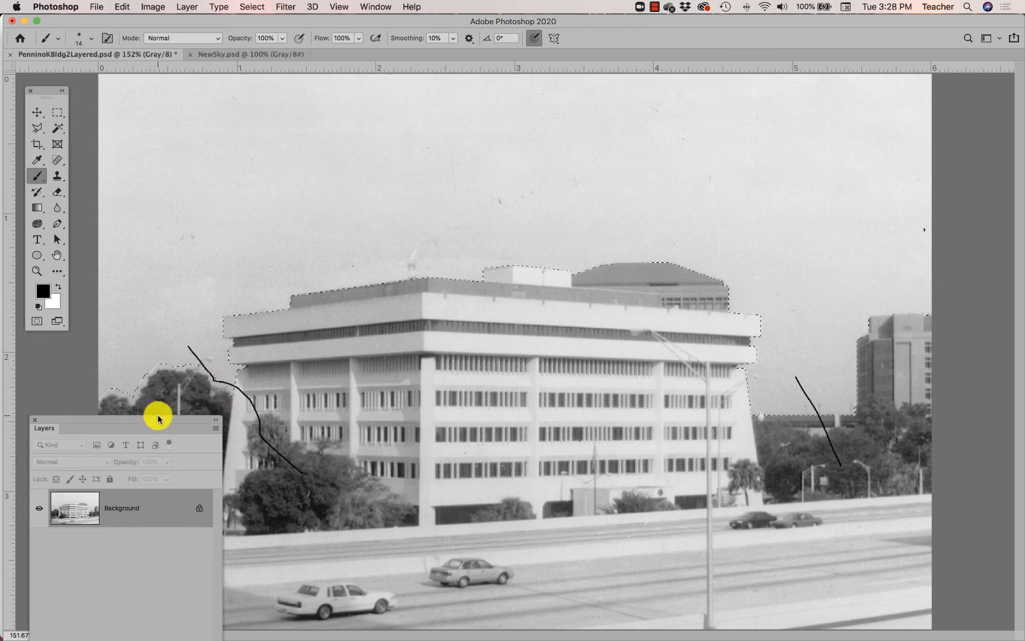
pyautogui.moveTo(158, 418); pyautogui.dragTo(142, 501)
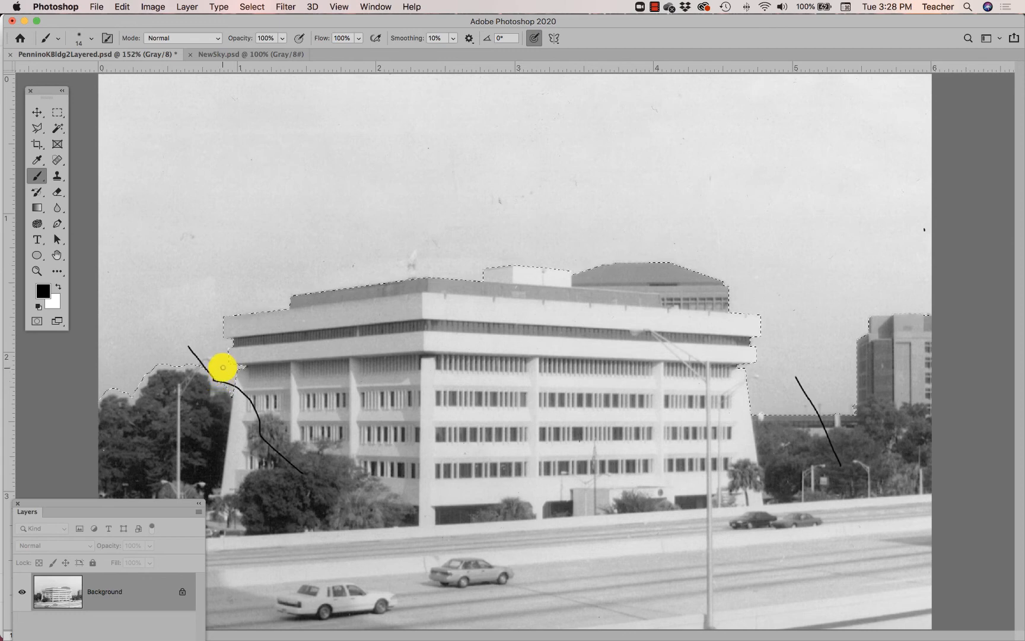
pyautogui.click(252, 7)
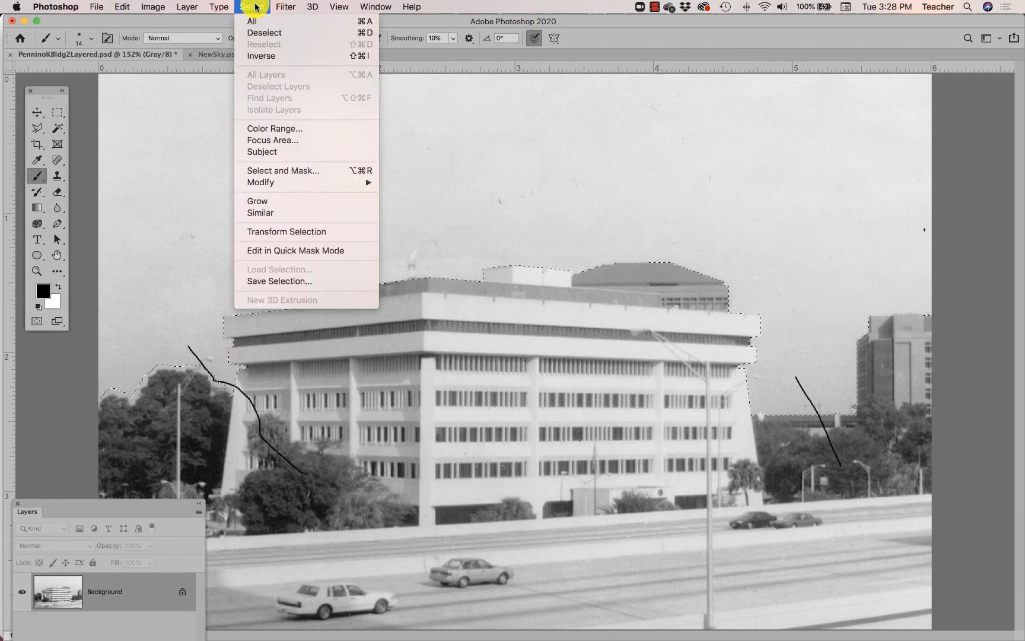
pyautogui.click(287, 282)
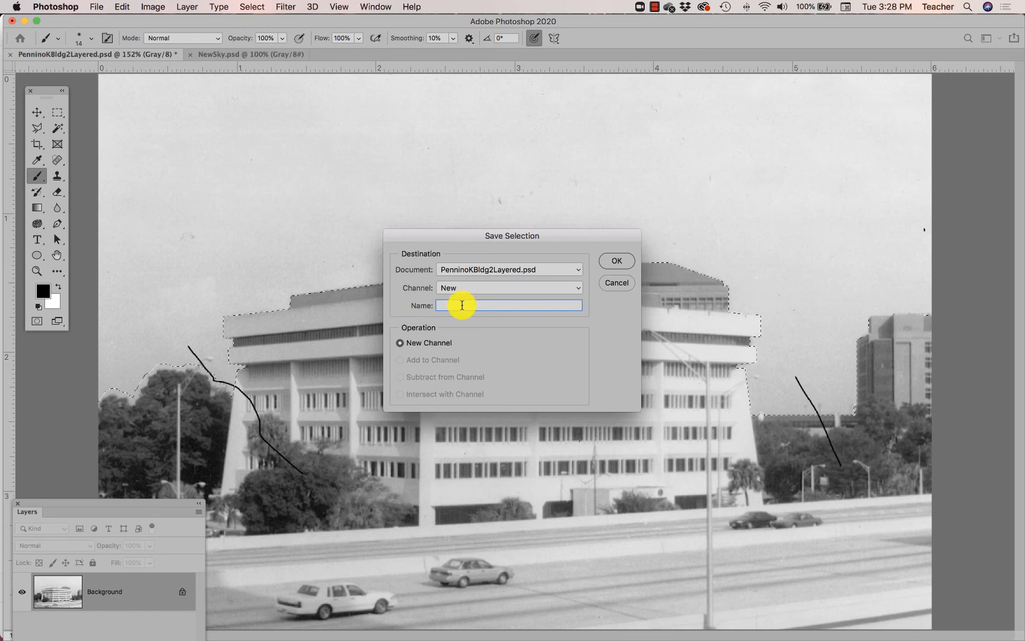
pyautogui.write('sky')
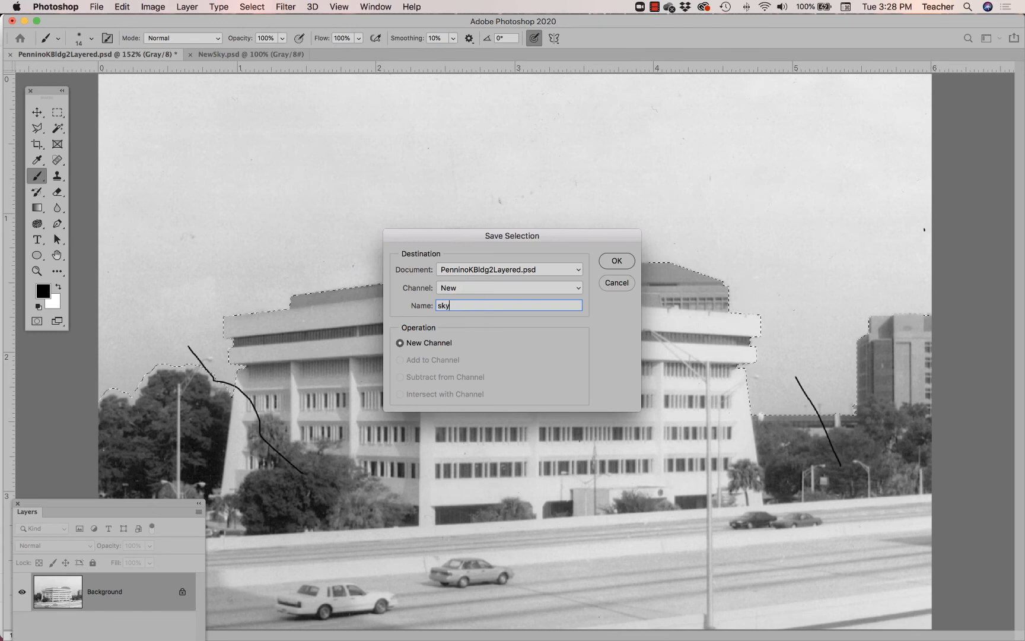
pyautogui.click(619, 261)
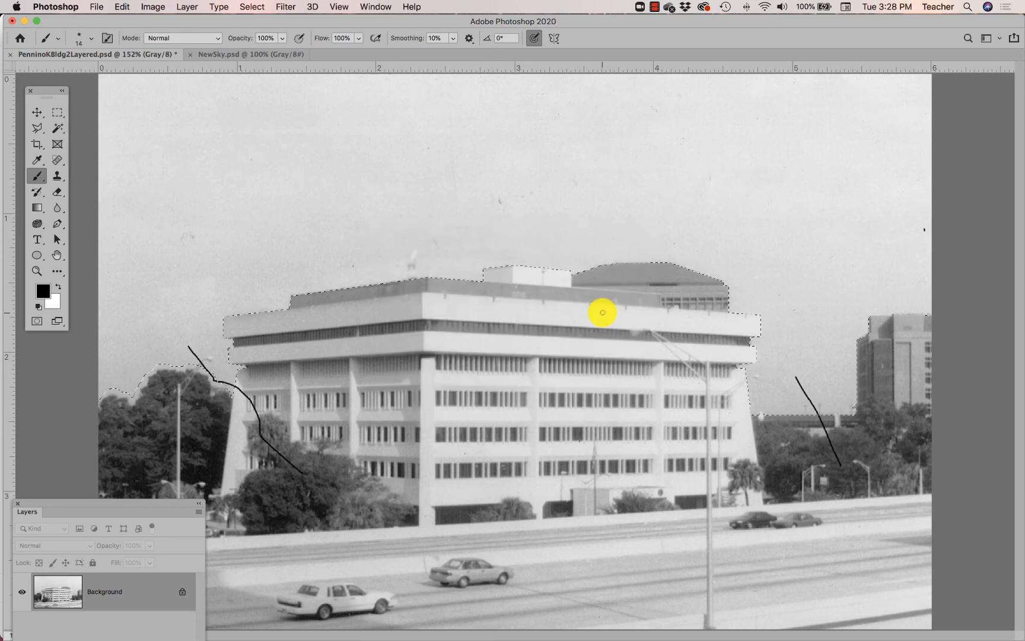
pyautogui.press('super+s')
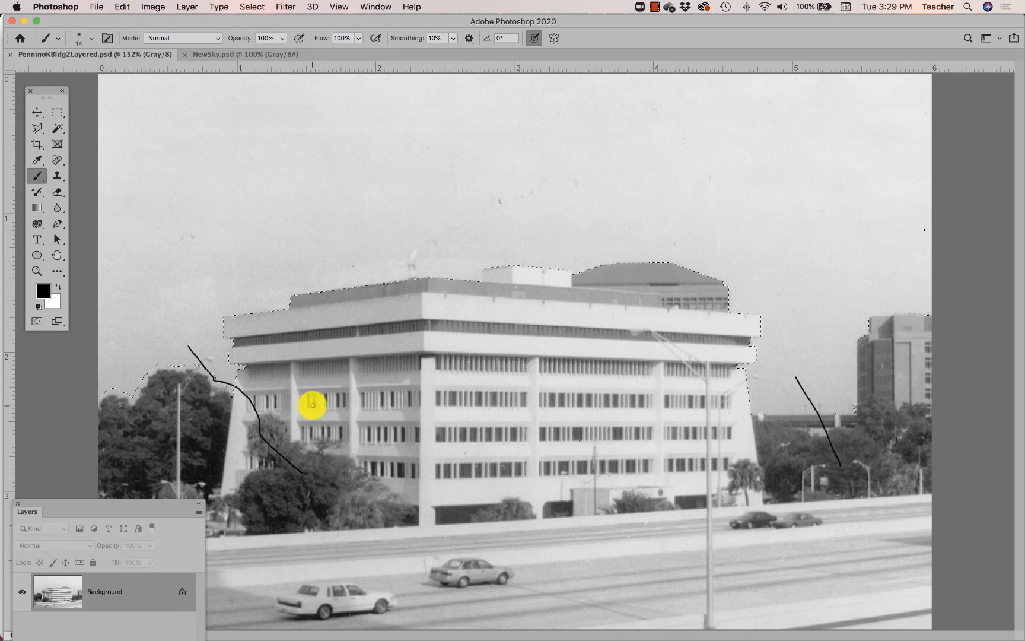
# - Check the cloud image in NewSky.psd and use Paste Into to place the copied clouds inside the building photo's sky selection
pyautogui.moveTo(74, 505); pyautogui.dragTo(96, 341)
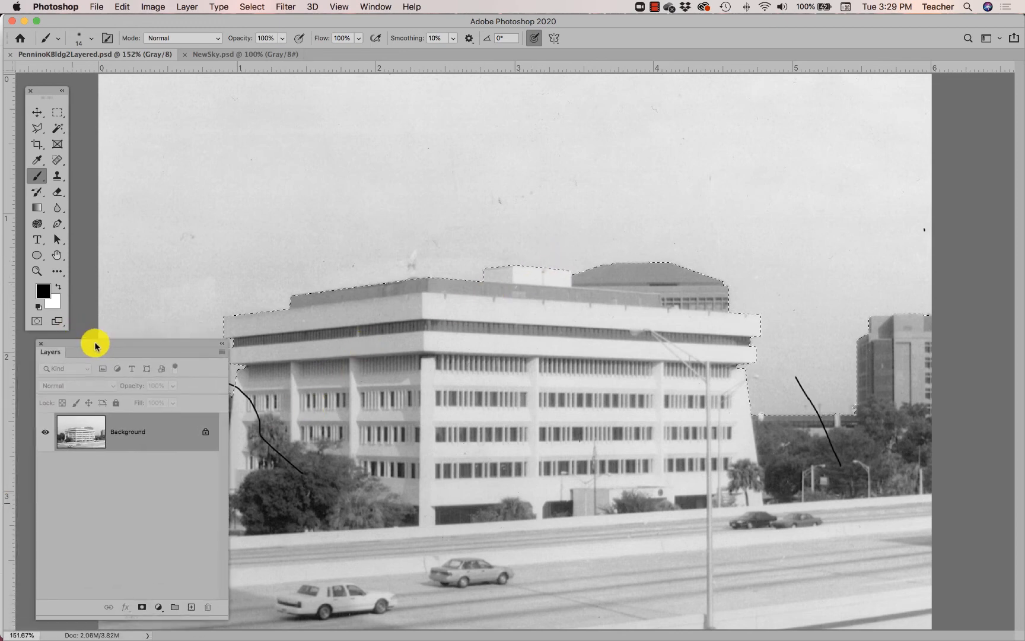
pyautogui.click(232, 55)
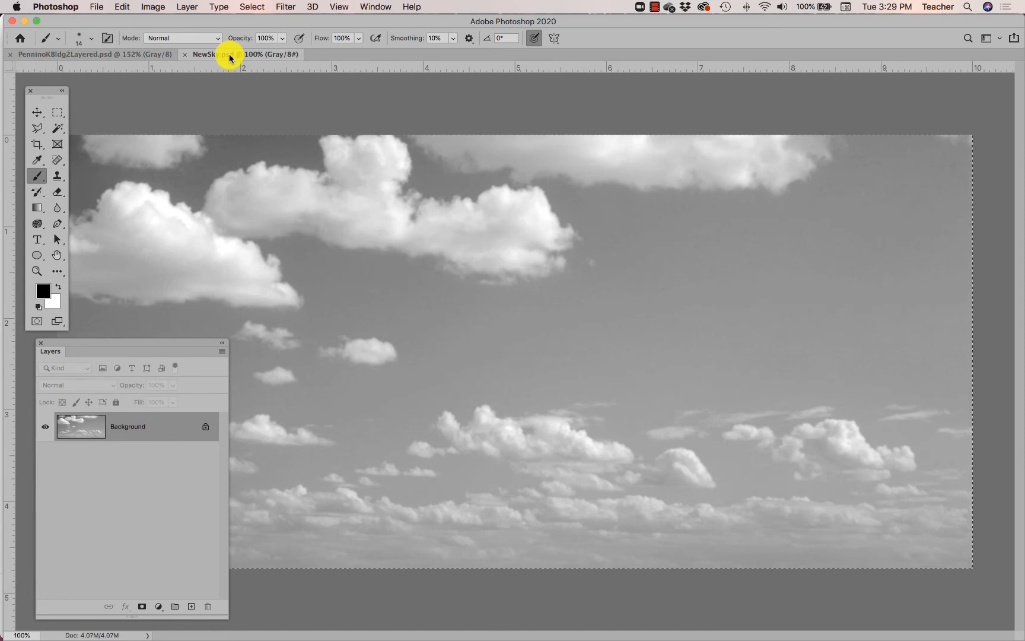
pyautogui.click(126, 58)
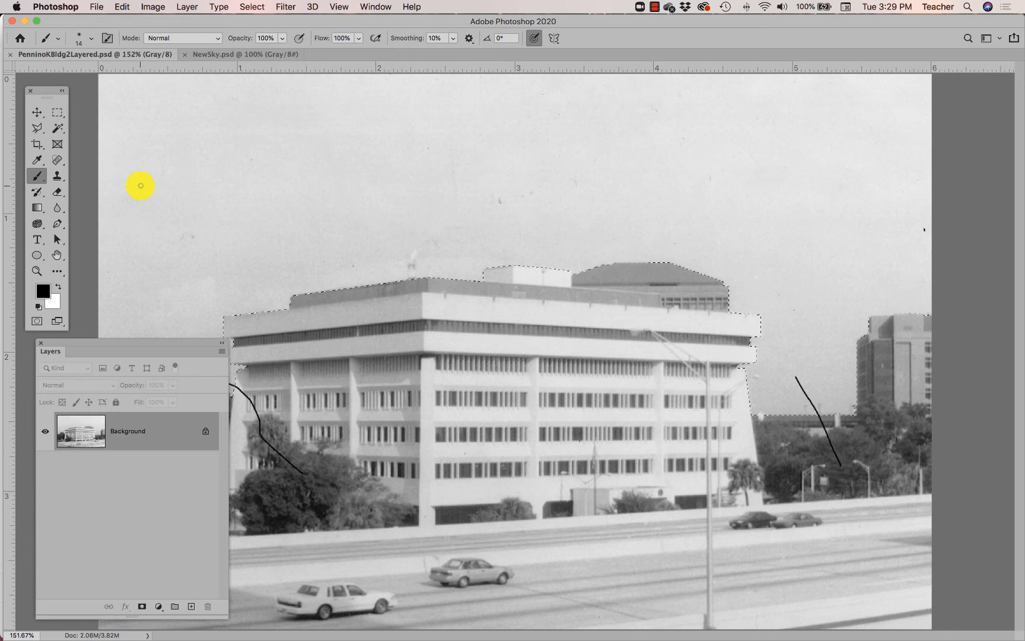
pyautogui.click(122, 7)
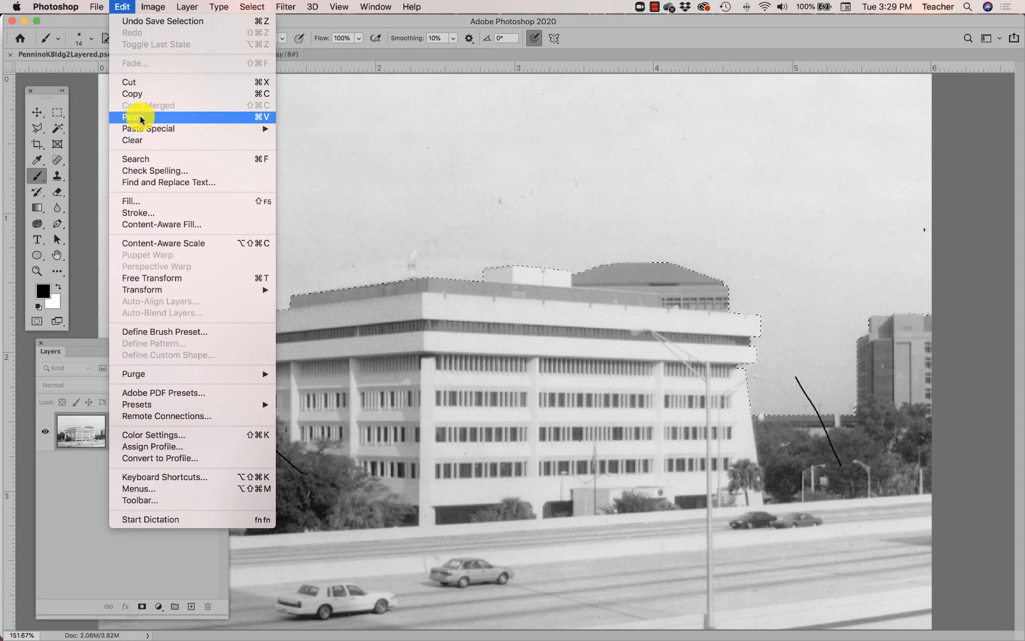
pyautogui.moveTo(151, 130)
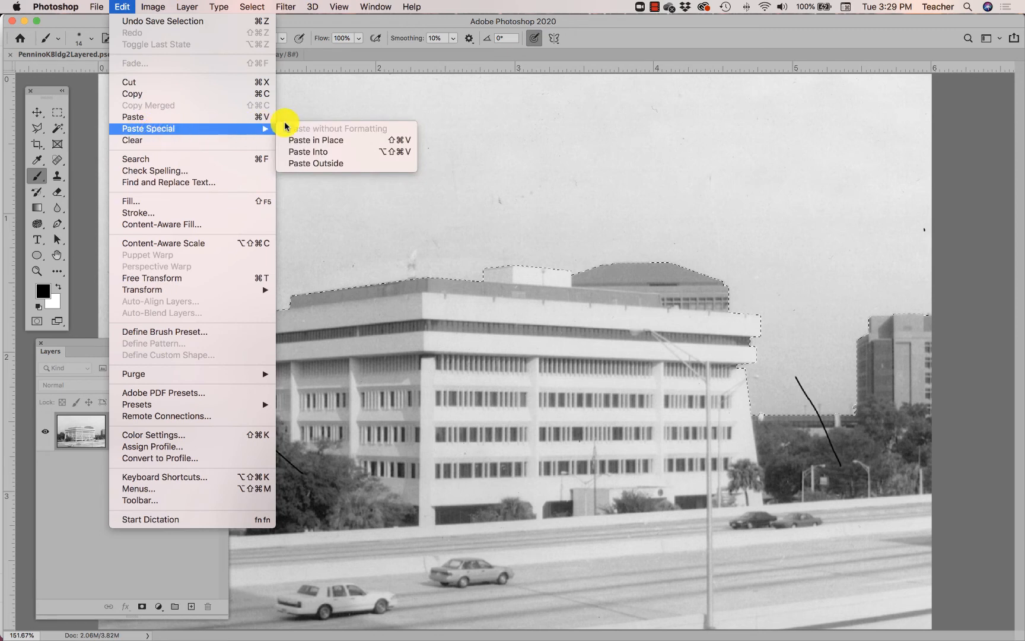
pyautogui.click(335, 155)
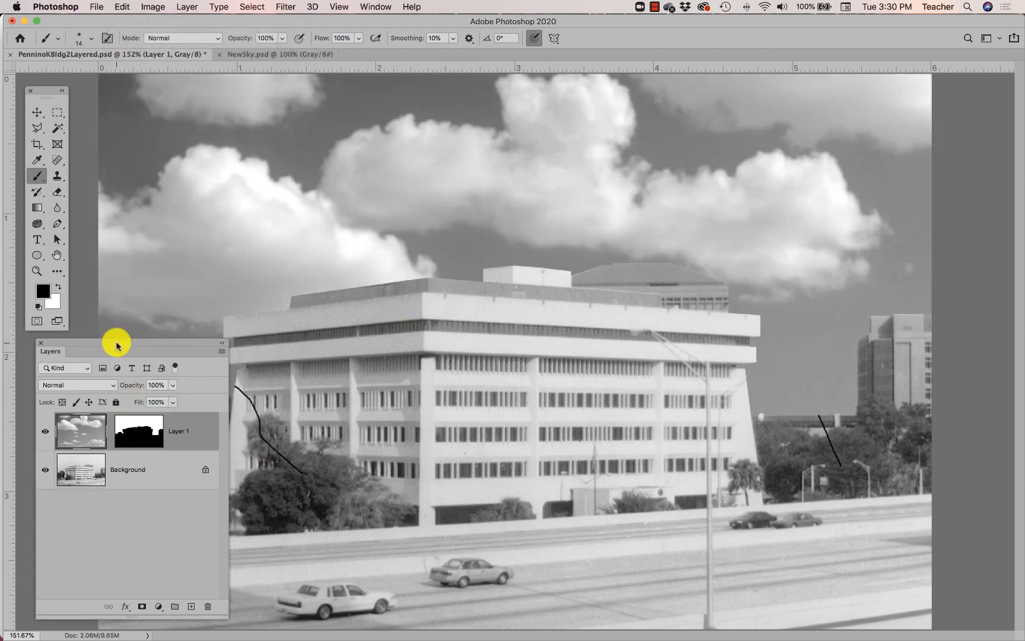
# - Move the Layers panel clear of the treetops, target Layer 1's mask, and save the document with Maximize Compatibility on
pyautogui.moveTo(114, 342); pyautogui.dragTo(154, 96)
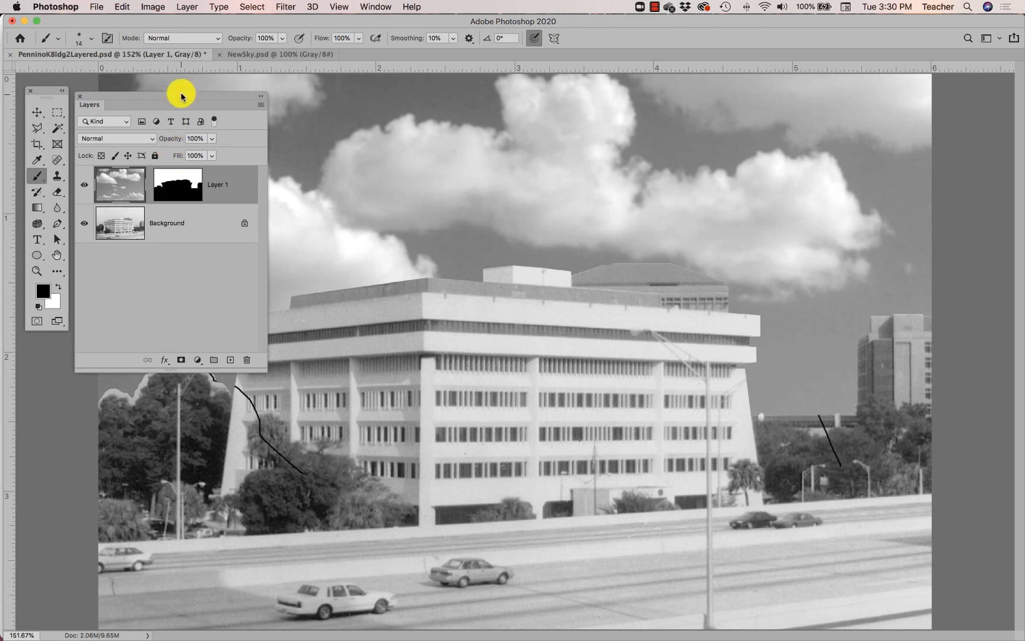
pyautogui.moveTo(181, 95)
pyautogui.mouseDown()
pyautogui.moveTo(115, 183)
pyautogui.moveTo(50, 336)
pyautogui.moveTo(927, 243)
pyautogui.mouseUp()
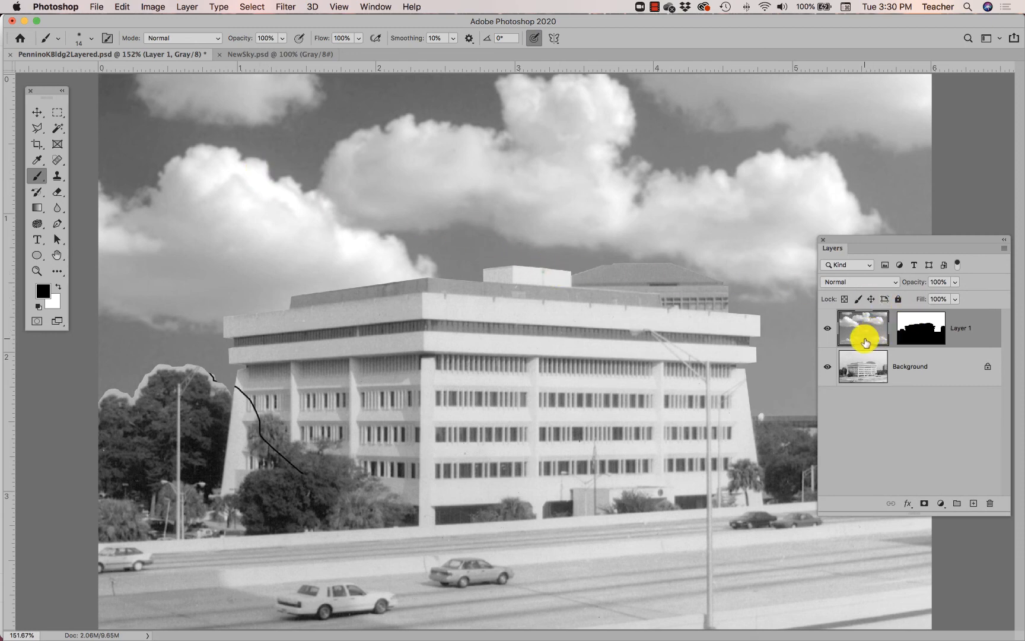
pyautogui.click(915, 328)
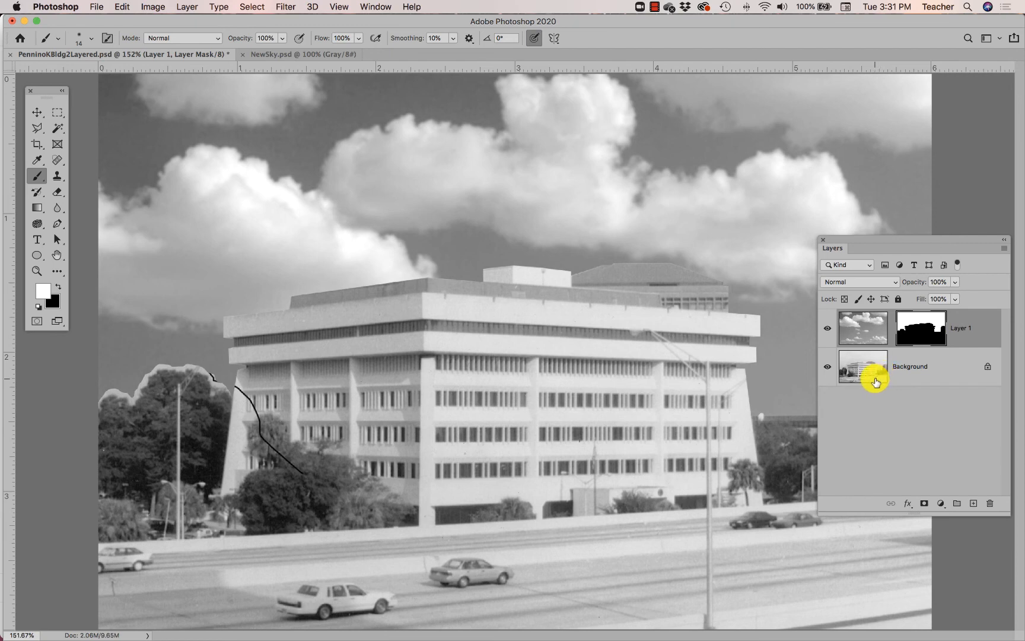
pyautogui.press('super+s')
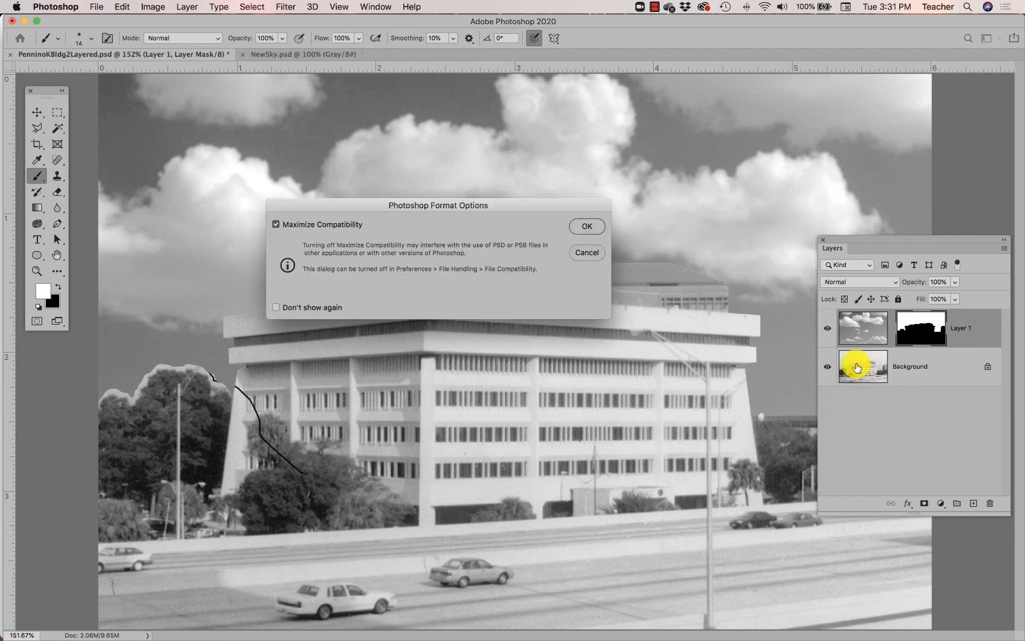
pyautogui.click(591, 228)
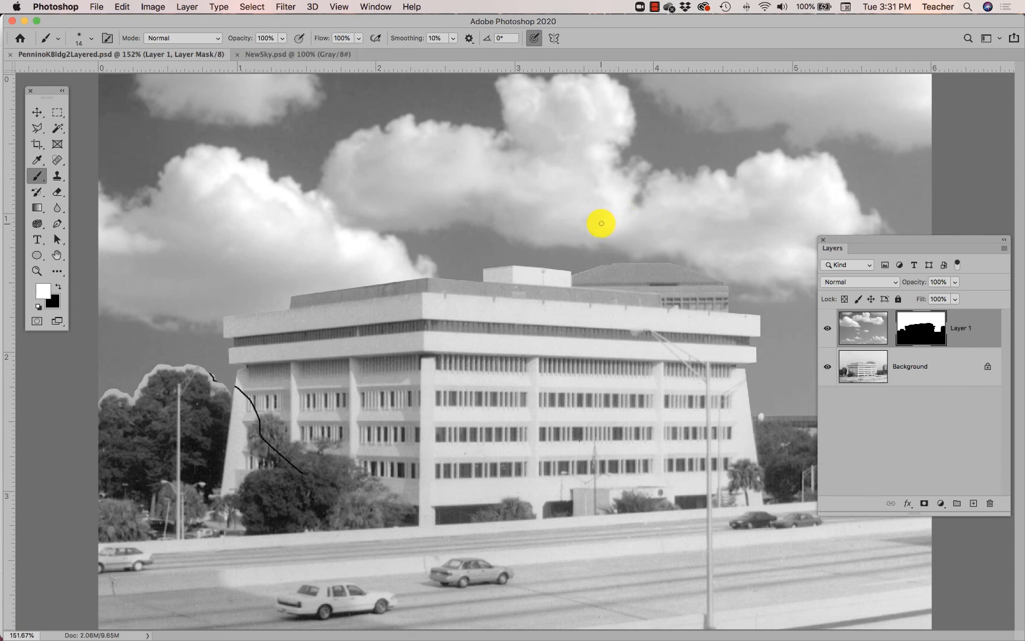
# - View the photo at 100%, target Layer 1's cloud image instead of its mask, and reposition the clouds with the Move tool
pyautogui.press('super+1')
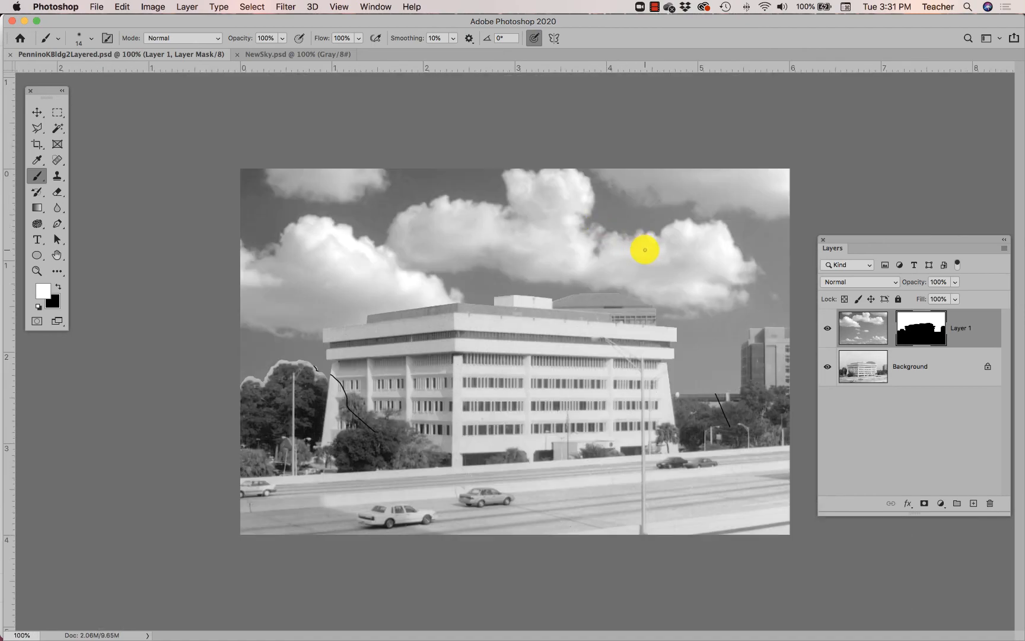
pyautogui.click(257, 55)
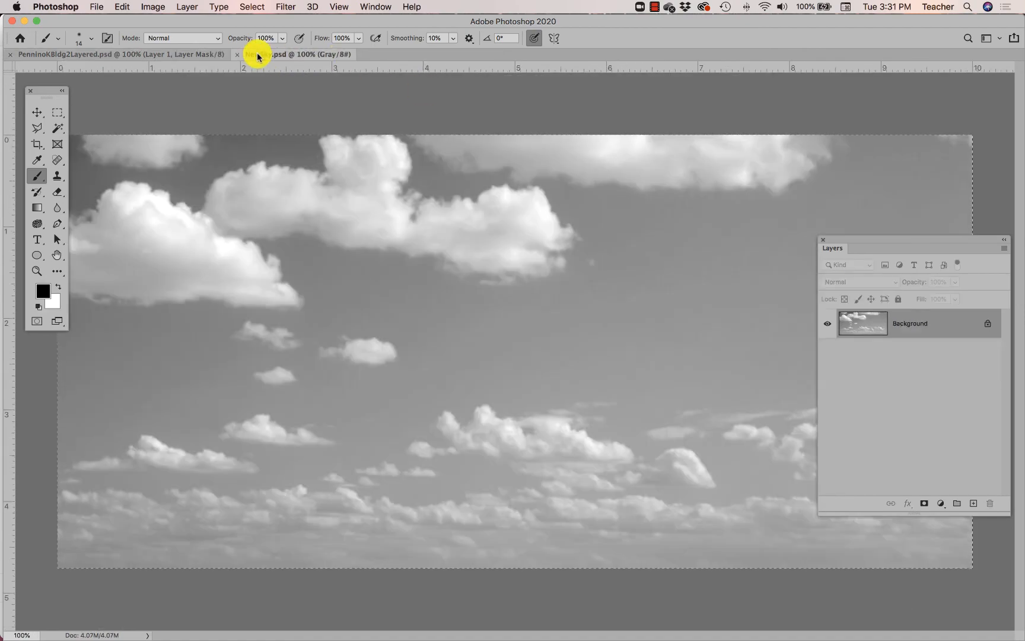
pyautogui.click(183, 55)
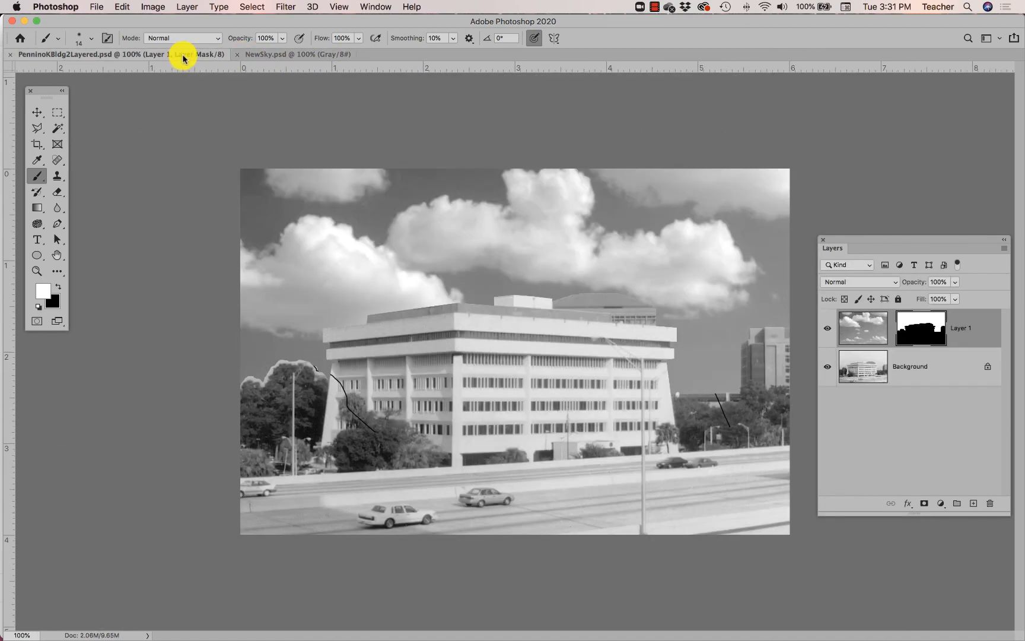
pyautogui.click(38, 113)
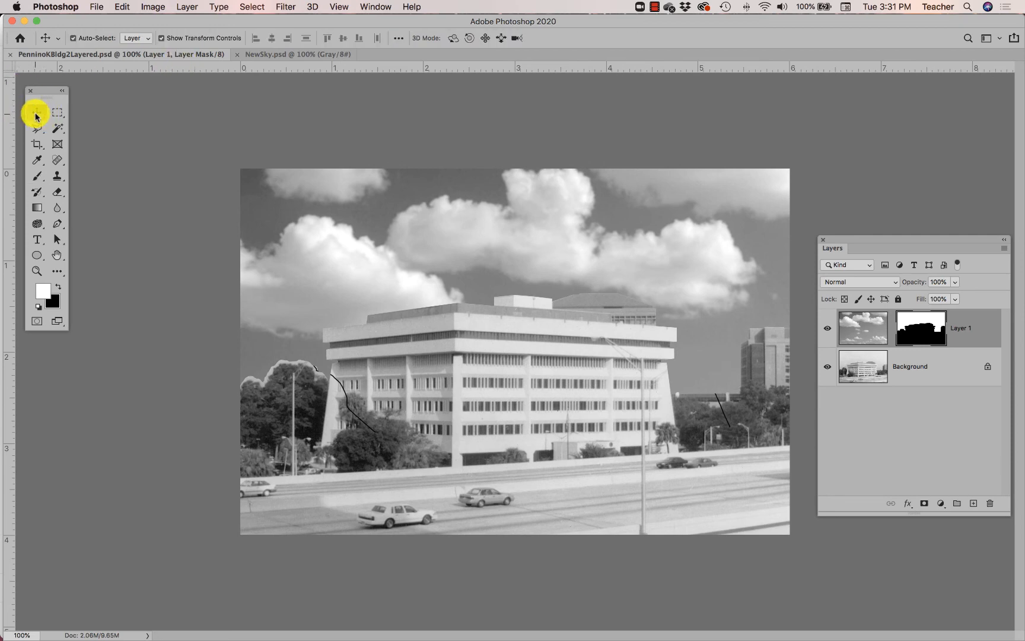
pyautogui.click(861, 321)
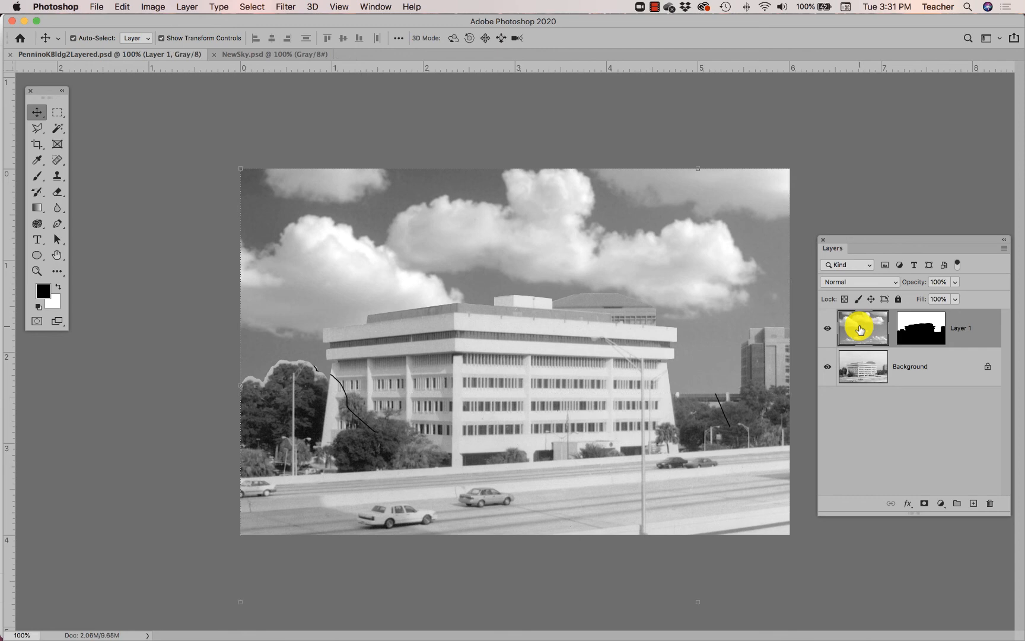
pyautogui.click(895, 329)
pyautogui.click(862, 331)
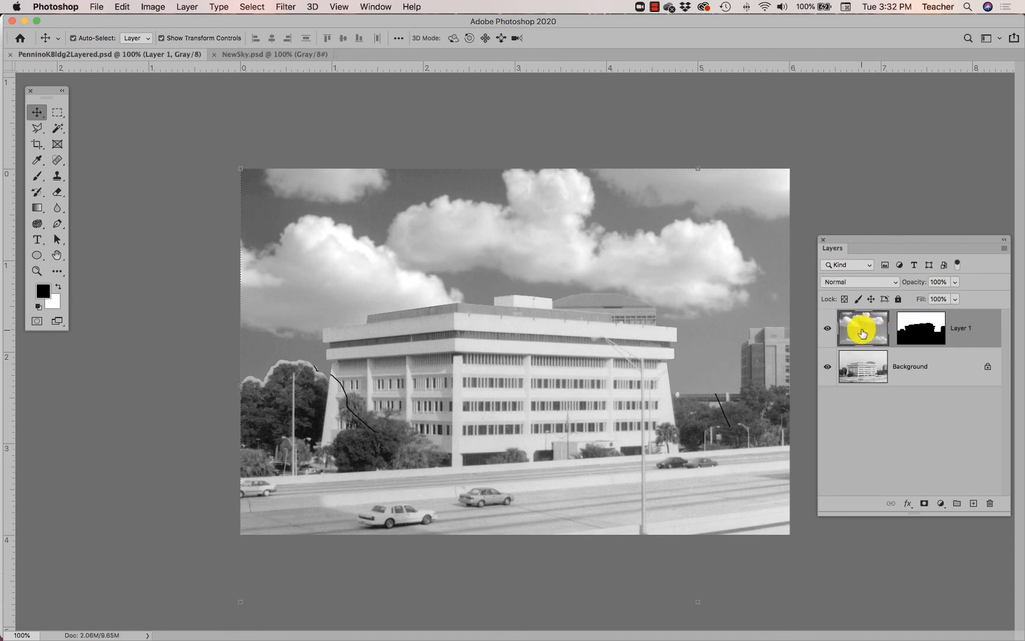
pyautogui.moveTo(469, 275); pyautogui.dragTo(735, 255)
pyautogui.moveTo(691, 327); pyautogui.dragTo(693, 339)
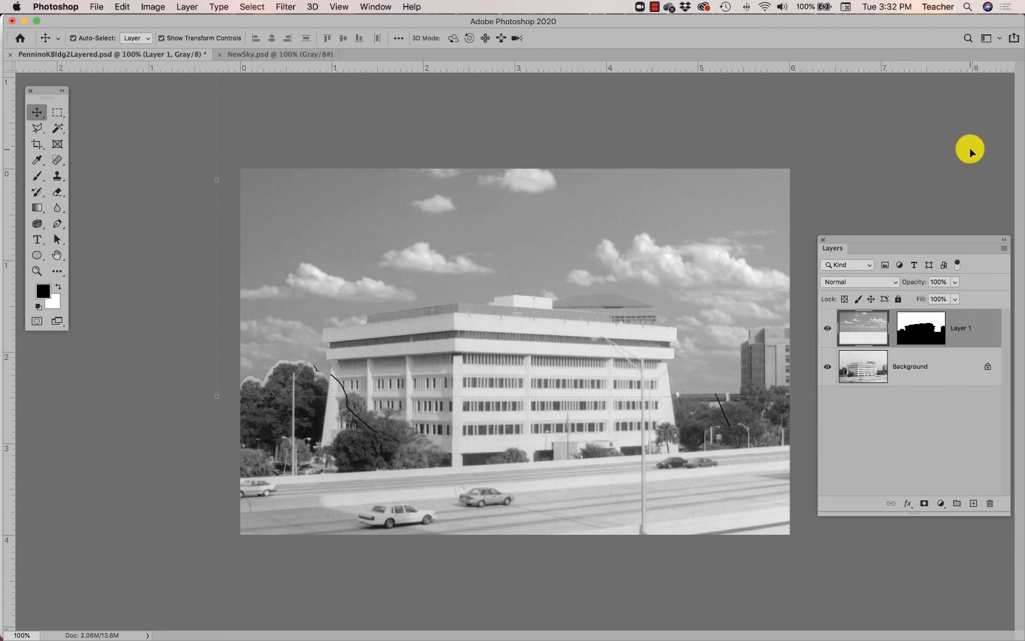
# - Scale the cloud image proportionally down to about 68% so it spans slightly more than the photo's width
pyautogui.moveTo(216, 397); pyautogui.dragTo(295, 358)
pyautogui.moveTo(424, 229); pyautogui.dragTo(294, 356)
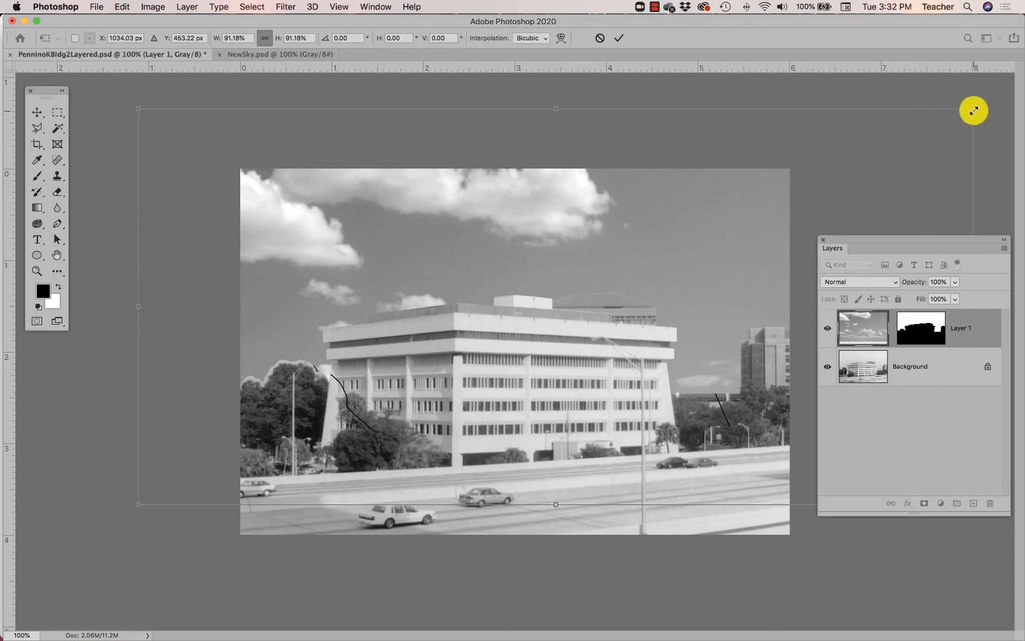
pyautogui.moveTo(973, 109); pyautogui.dragTo(847, 145)
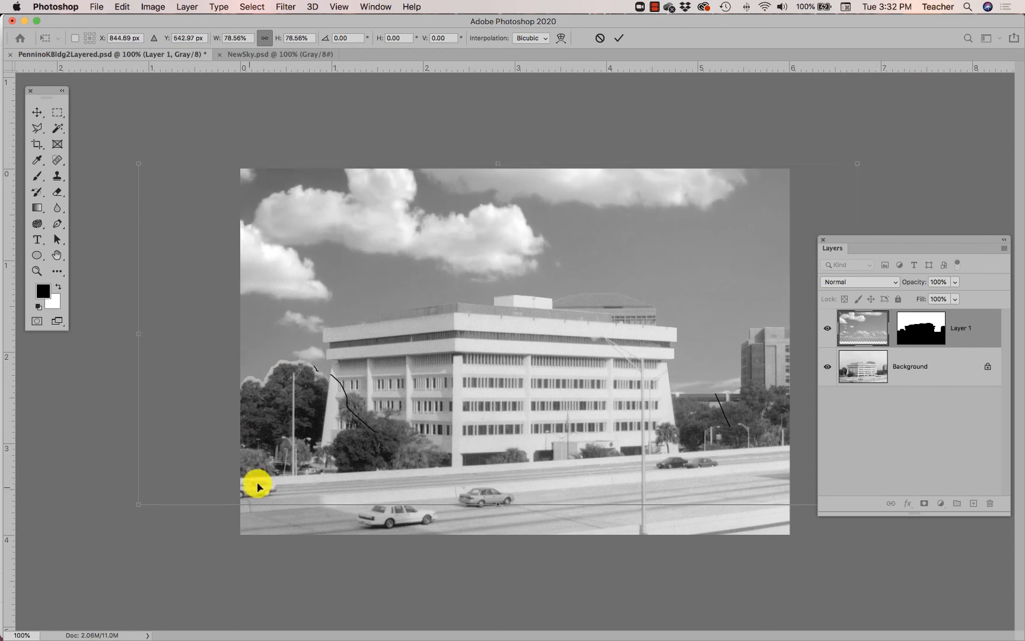
pyautogui.moveTo(137, 508); pyautogui.dragTo(208, 419)
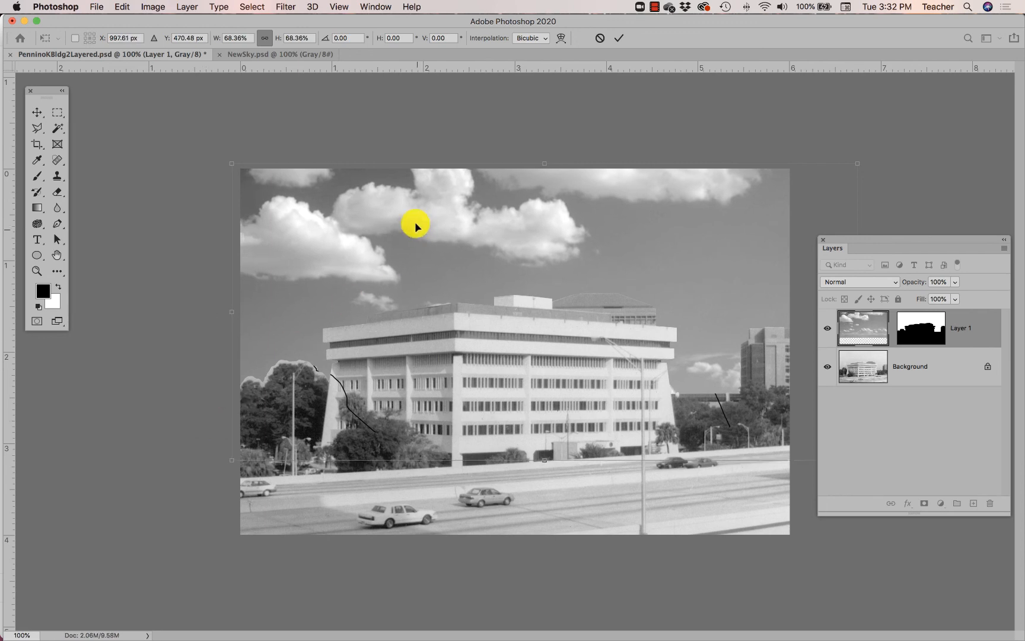
# - Raise the cloud image so its lower edge meets the overpass, and enlarge it proportionally to about 80%
pyautogui.moveTo(414, 221); pyautogui.dragTo(386, 163)
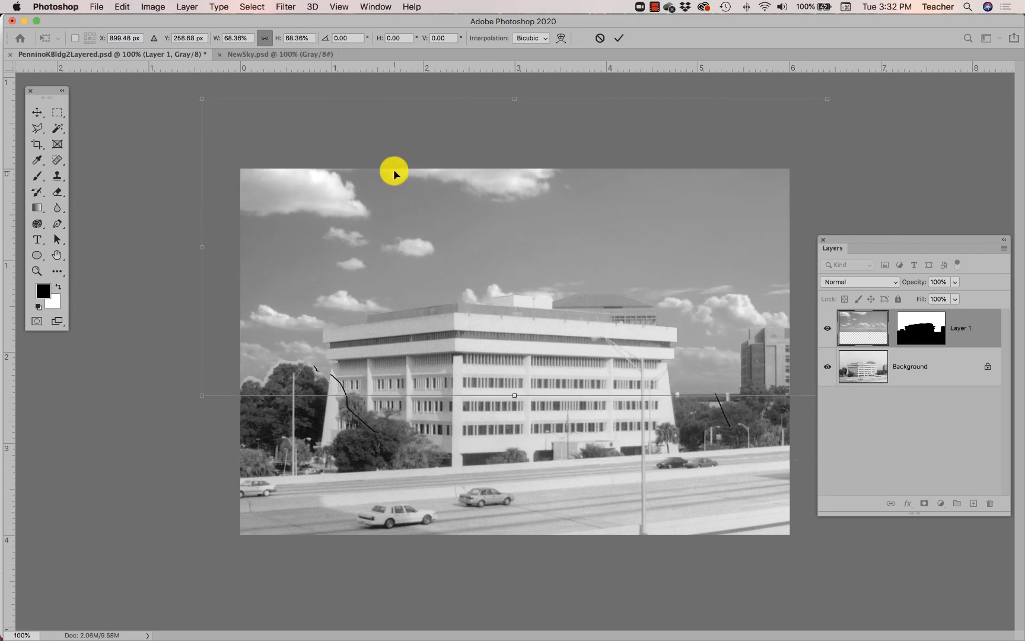
pyautogui.moveTo(716, 225)
pyautogui.mouseDown()
pyautogui.moveTo(728, 217)
pyautogui.moveTo(728, 226)
pyautogui.mouseUp()
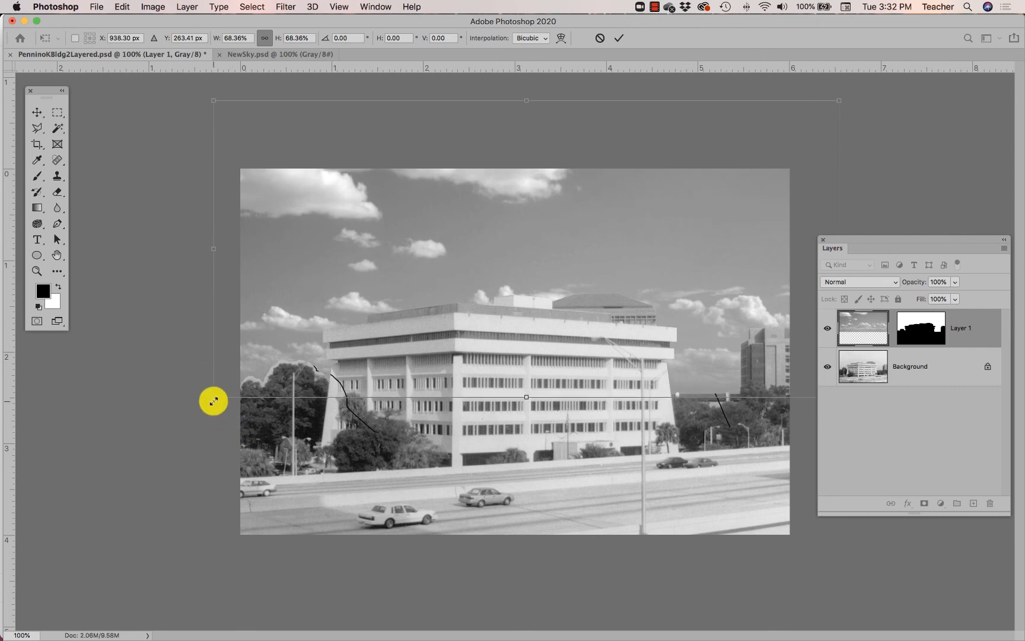
pyautogui.moveTo(213, 400); pyautogui.dragTo(170, 420)
pyautogui.moveTo(305, 289); pyautogui.dragTo(312, 254)
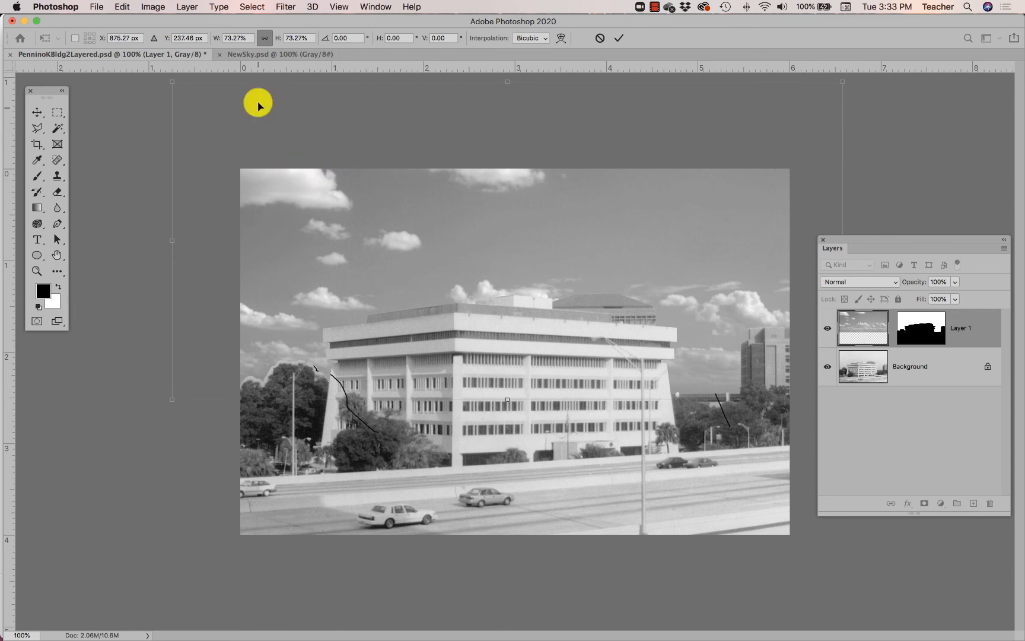
pyautogui.moveTo(172, 82); pyautogui.dragTo(112, 51)
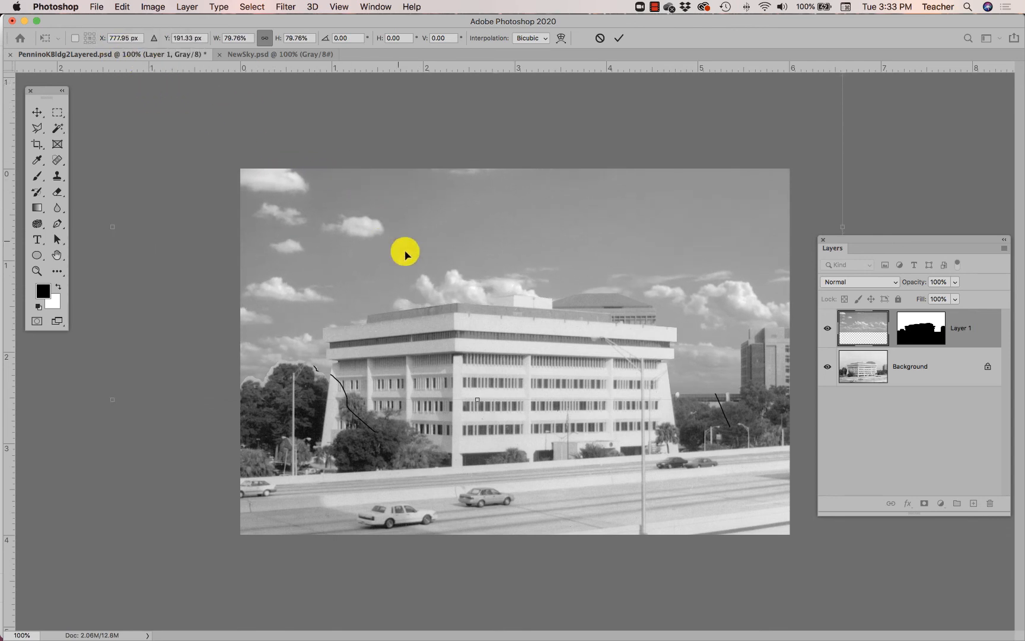
pyautogui.moveTo(703, 156); pyautogui.dragTo(659, 155)
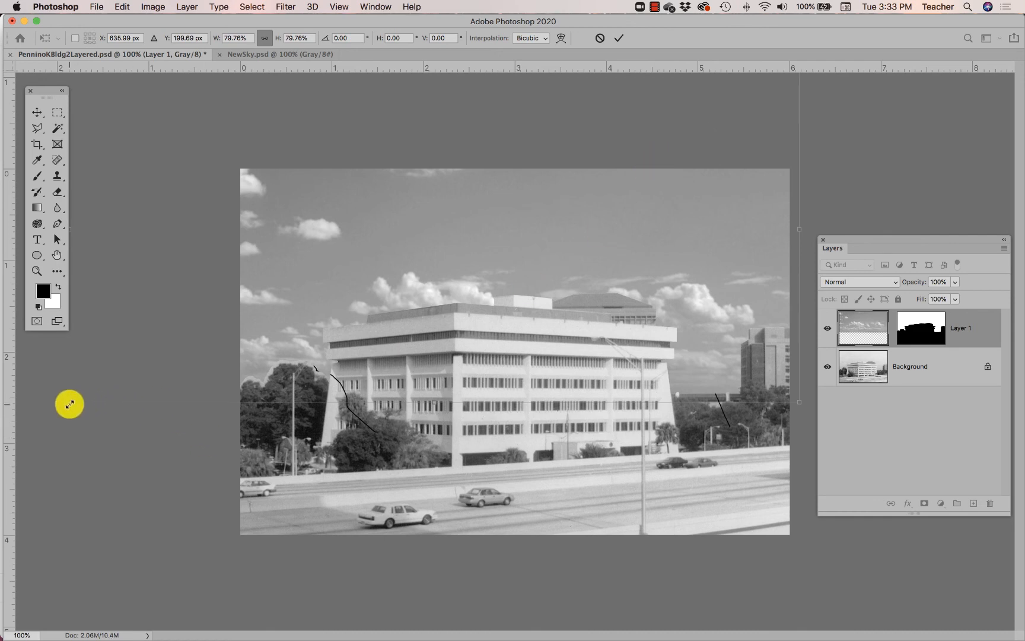
# - Enlarge the clouds to about 89%, shift them right with their lower edge along the overpass, apply the transform, and save the document
pyautogui.moveTo(70, 402); pyautogui.dragTo(35, 419)
pyautogui.moveTo(329, 268); pyautogui.dragTo(410, 241)
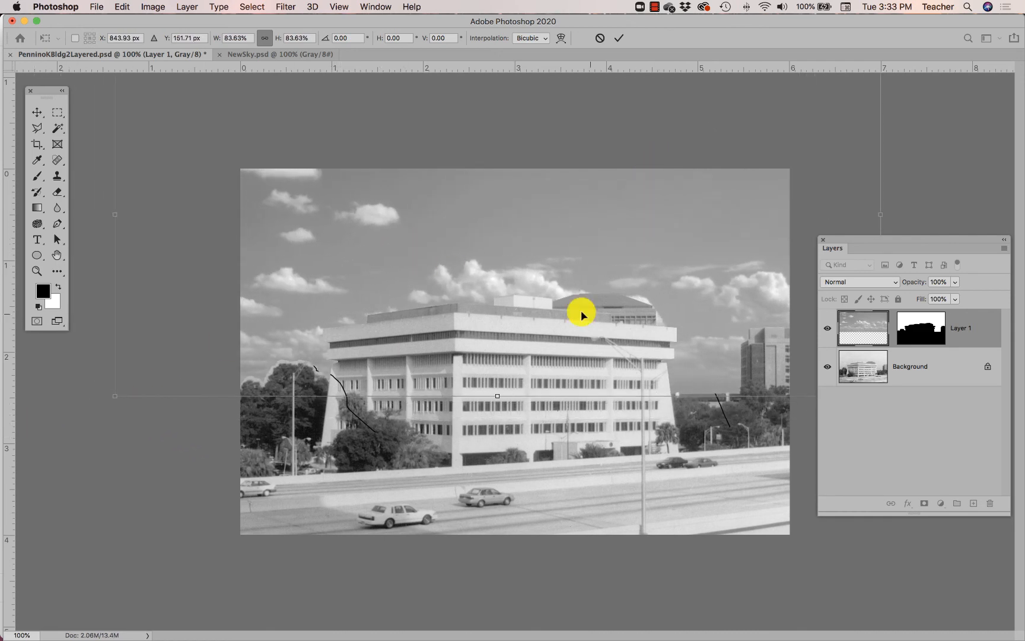
pyautogui.moveTo(113, 395); pyautogui.dragTo(82, 410)
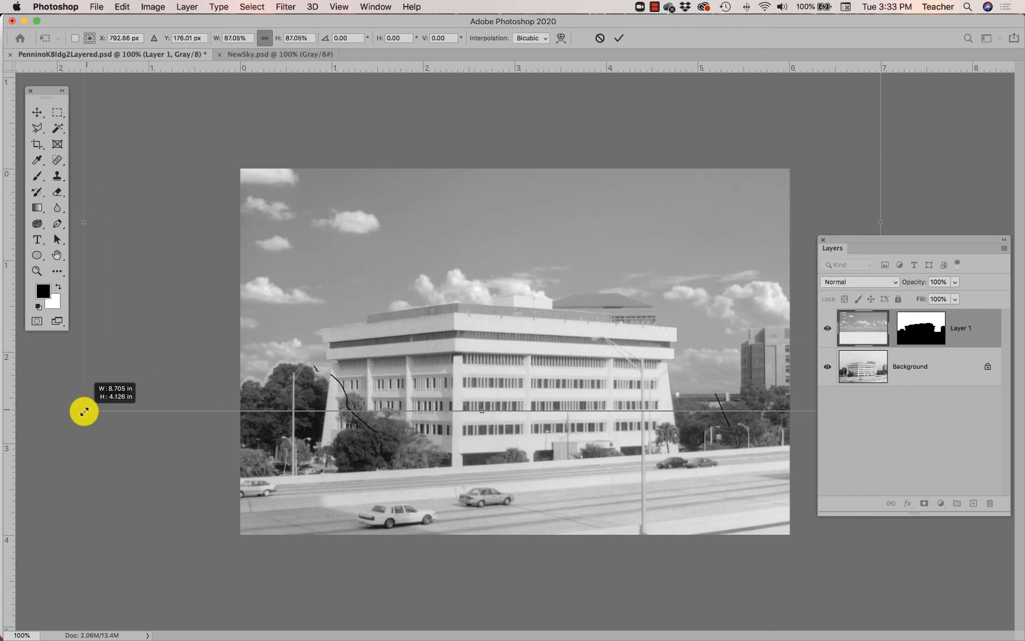
pyautogui.moveTo(159, 391); pyautogui.dragTo(187, 380)
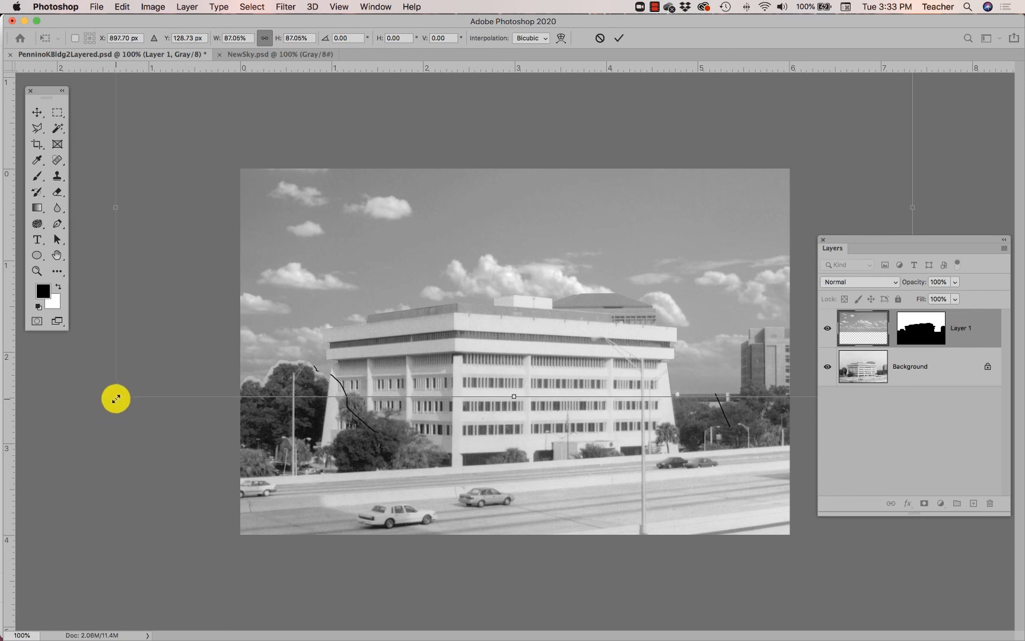
pyautogui.moveTo(115, 396); pyautogui.dragTo(95, 407)
pyautogui.moveTo(149, 377); pyautogui.dragTo(163, 366)
pyautogui.moveTo(286, 270); pyautogui.dragTo(388, 271)
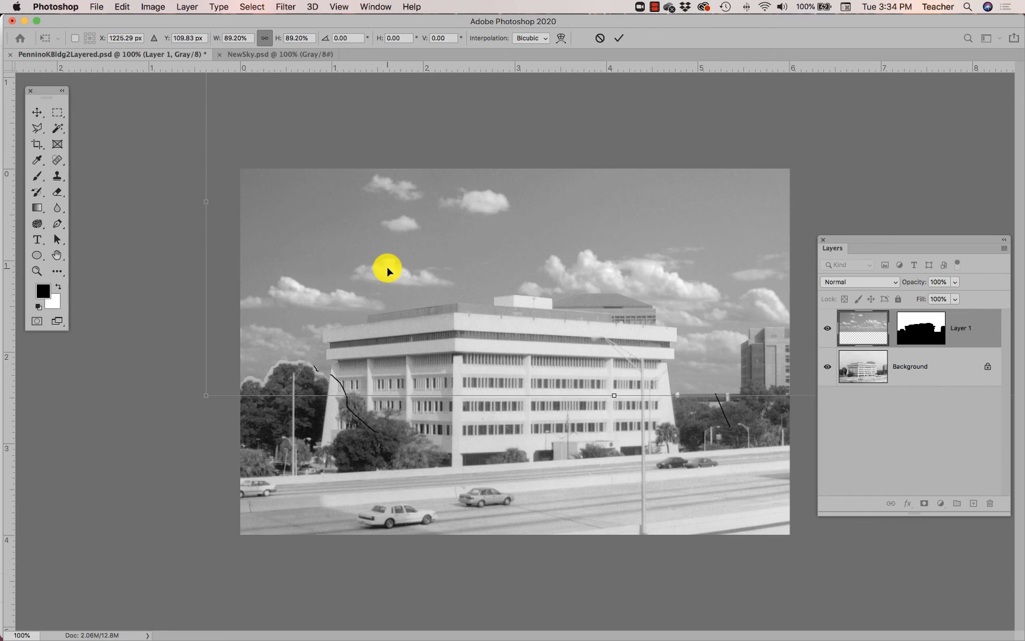
pyautogui.press('Return')
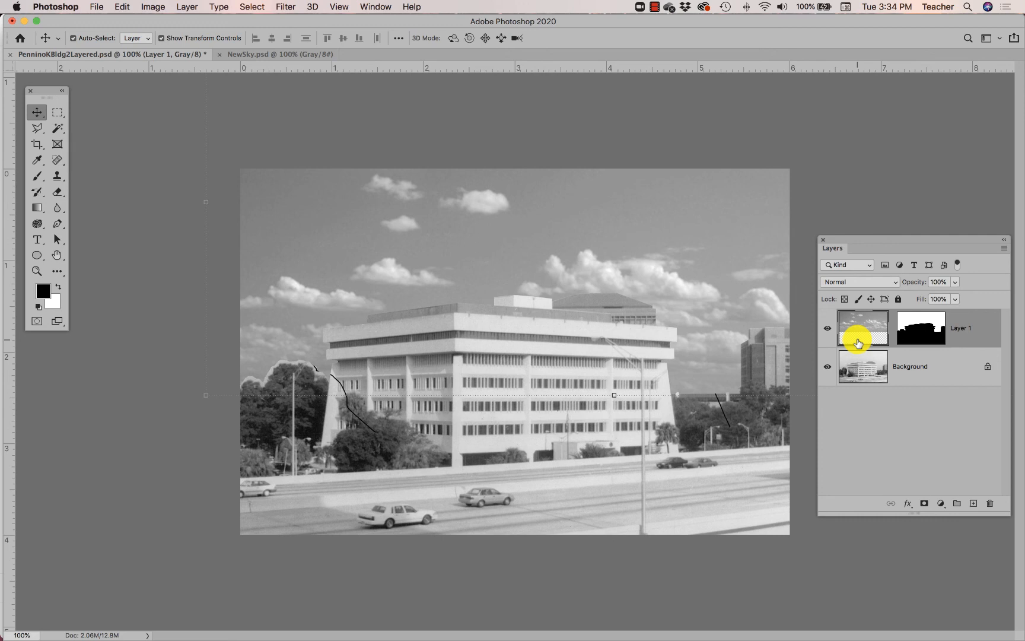
pyautogui.press('super+s')
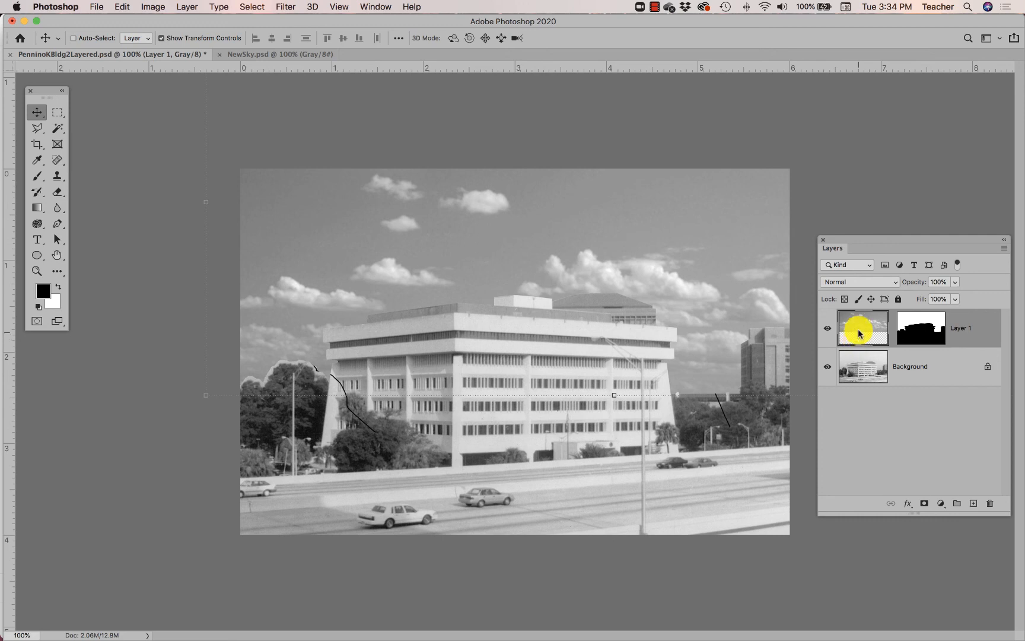